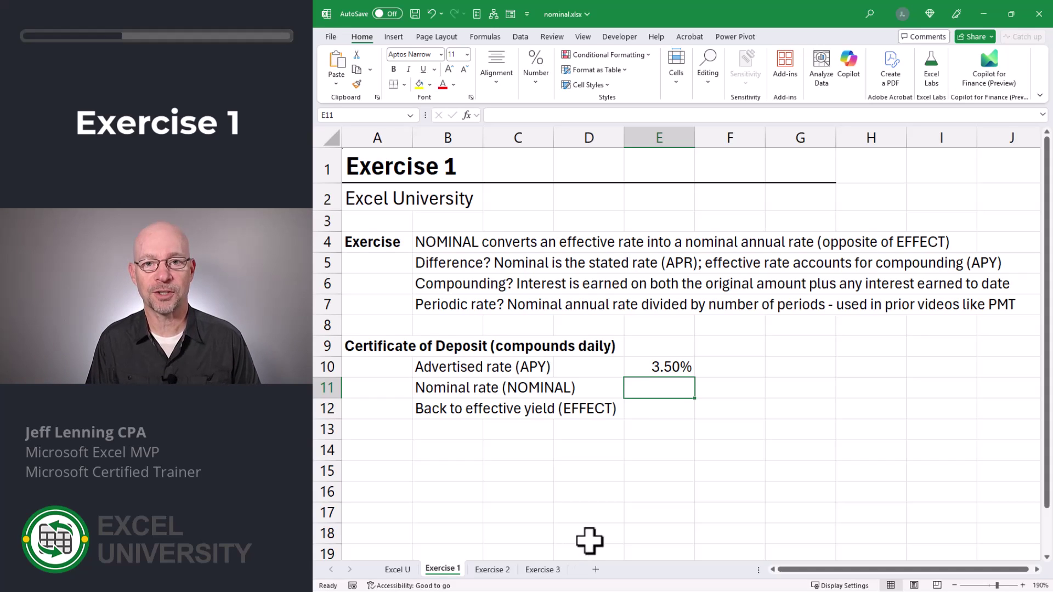
Enter =NOMINAL(E10,365) in E11, turning the 3.50% APY into a 3.44% nominal rate.
{"action": "key", "text": "Up"}
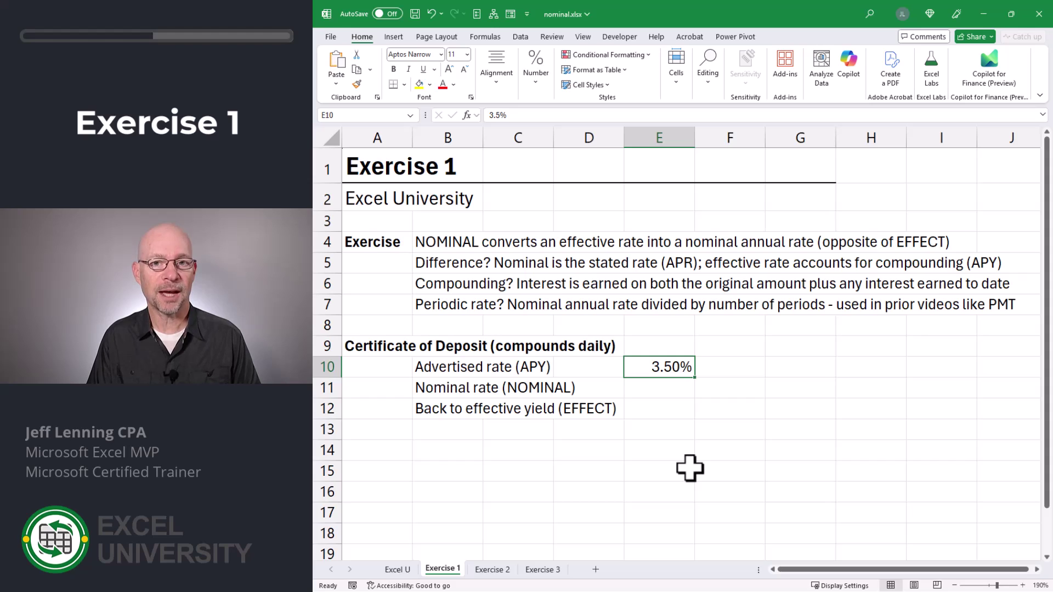
{"action": "key", "text": "Down"}
{"action": "type", "text": "=nom"}
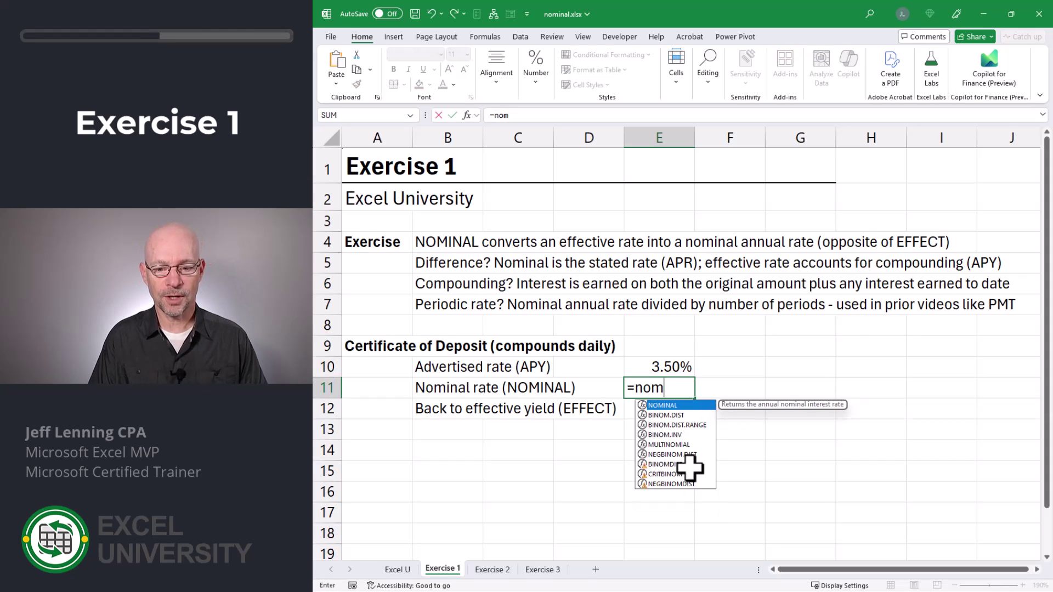
{"action": "key", "text": "Tab"}
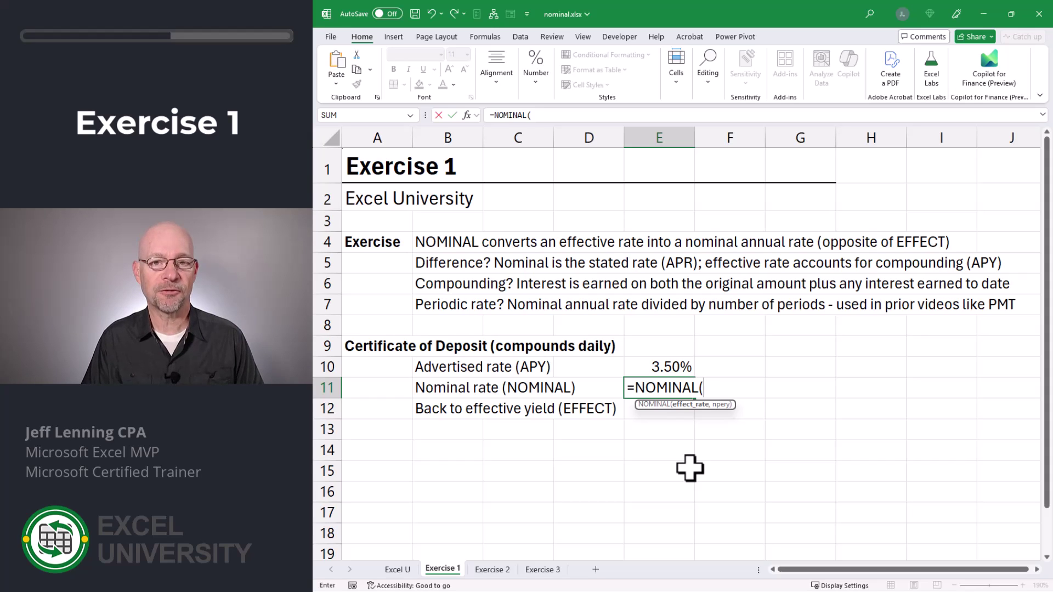
{"action": "key", "text": "Up"}
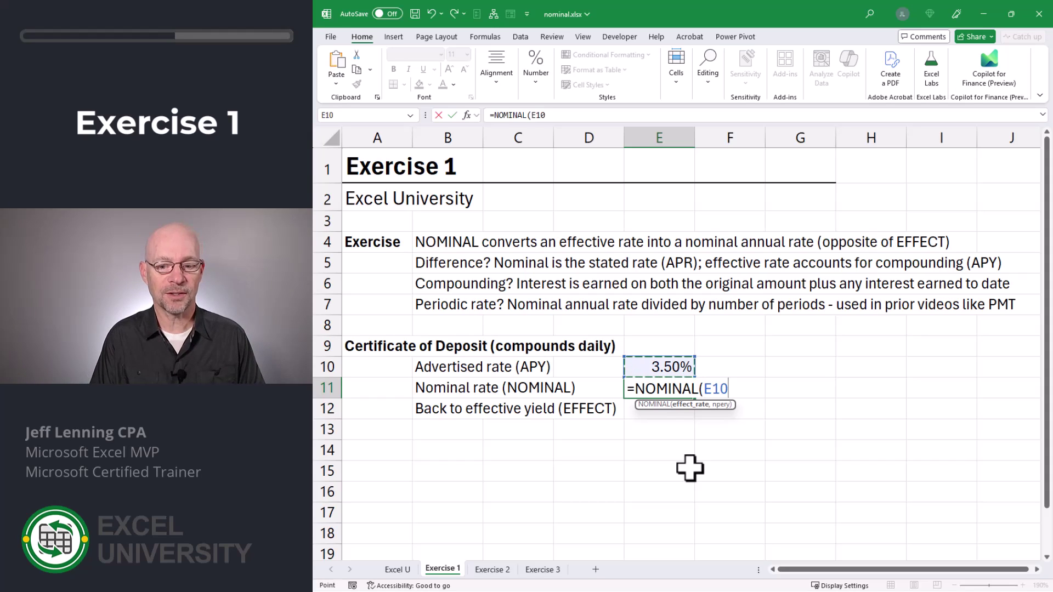
{"action": "type", "text": ","}
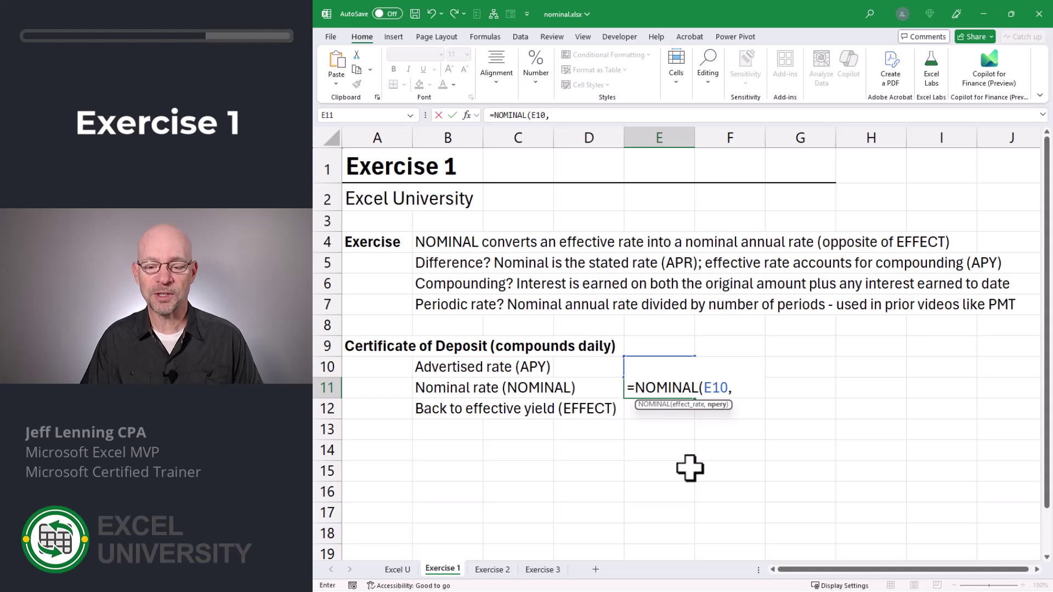
{"action": "type", "text": "365)"}
{"action": "key", "text": "Return"}
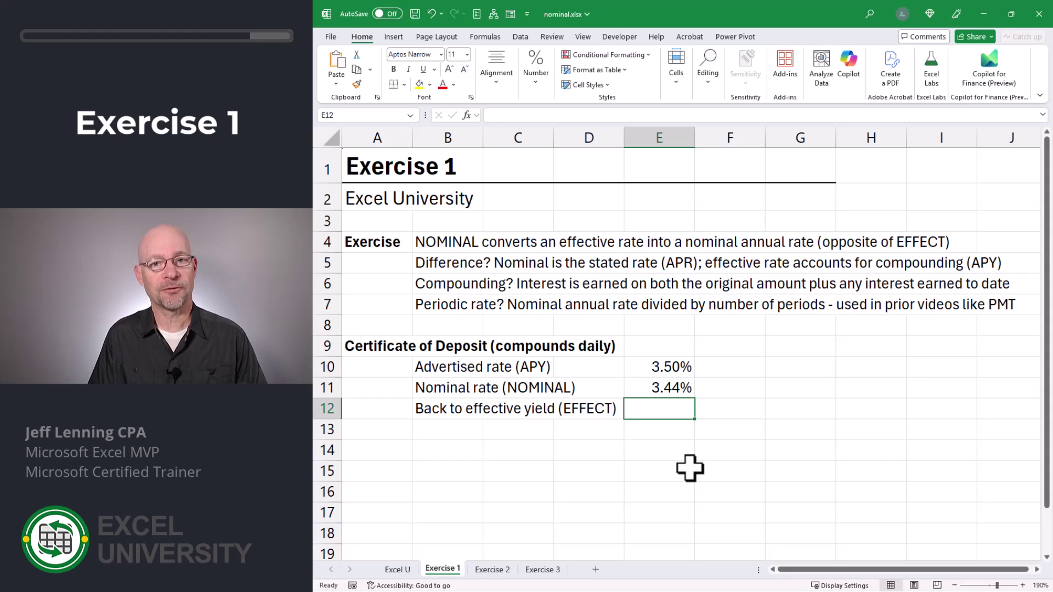
Enter =EFFECT(E11,365) in E12 to get back the 3.50% effective yield, then review it.
{"action": "type", "text": "=eff"}
{"action": "key", "text": "Tab"}
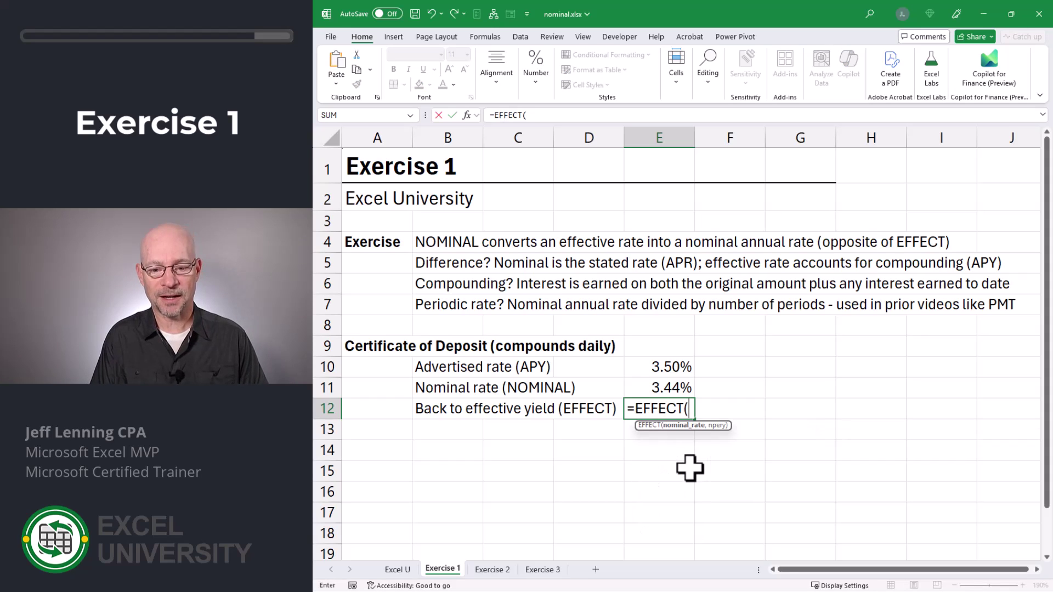
{"action": "key", "text": "Up"}
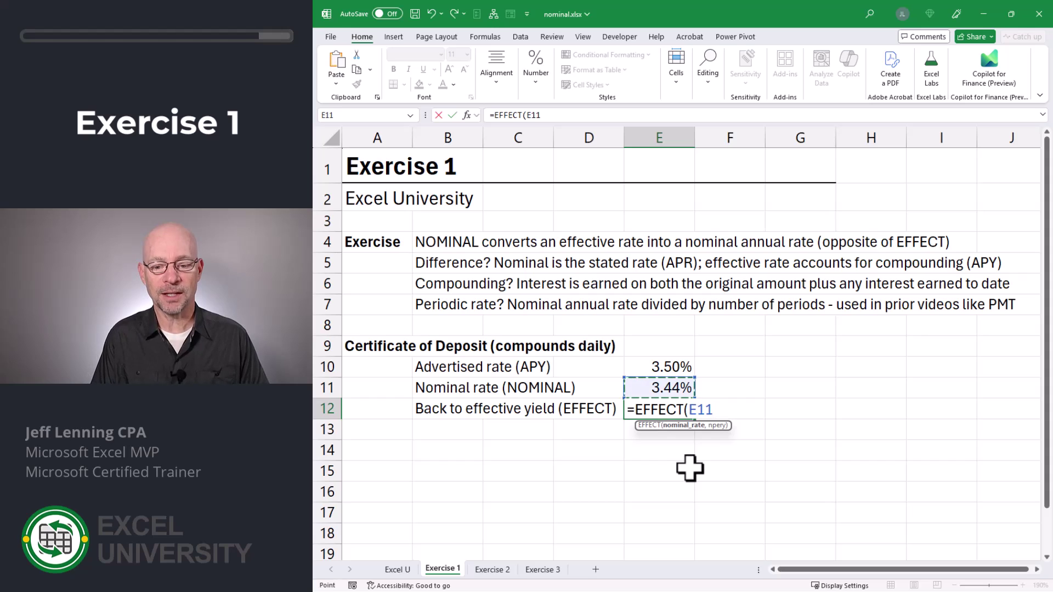
{"action": "type", "text": ","}
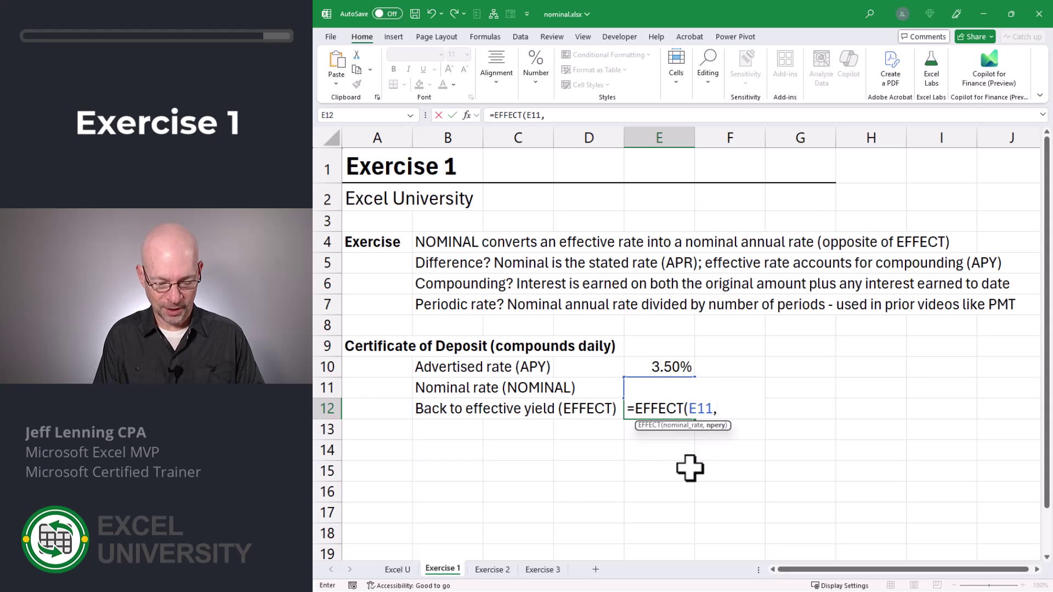
{"action": "type", "text": "365)"}
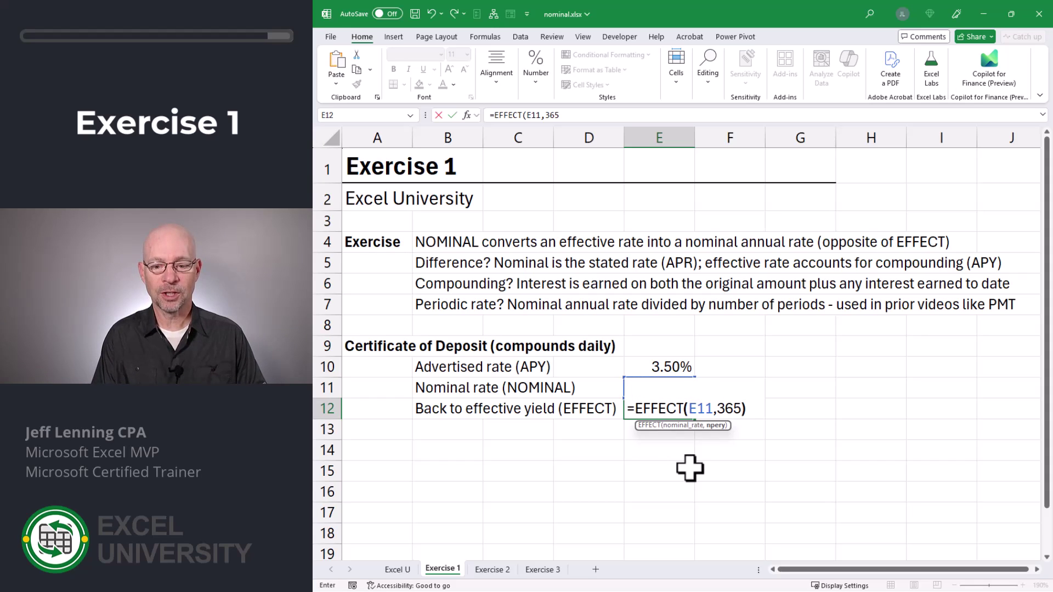
{"action": "key", "text": "Return"}
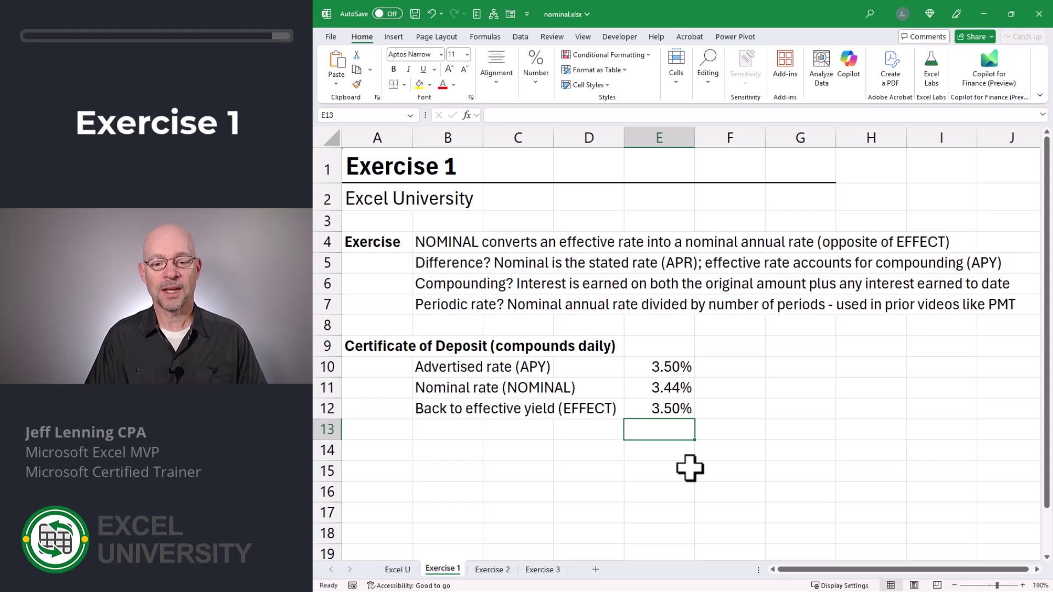
{"action": "key", "text": "Up"}
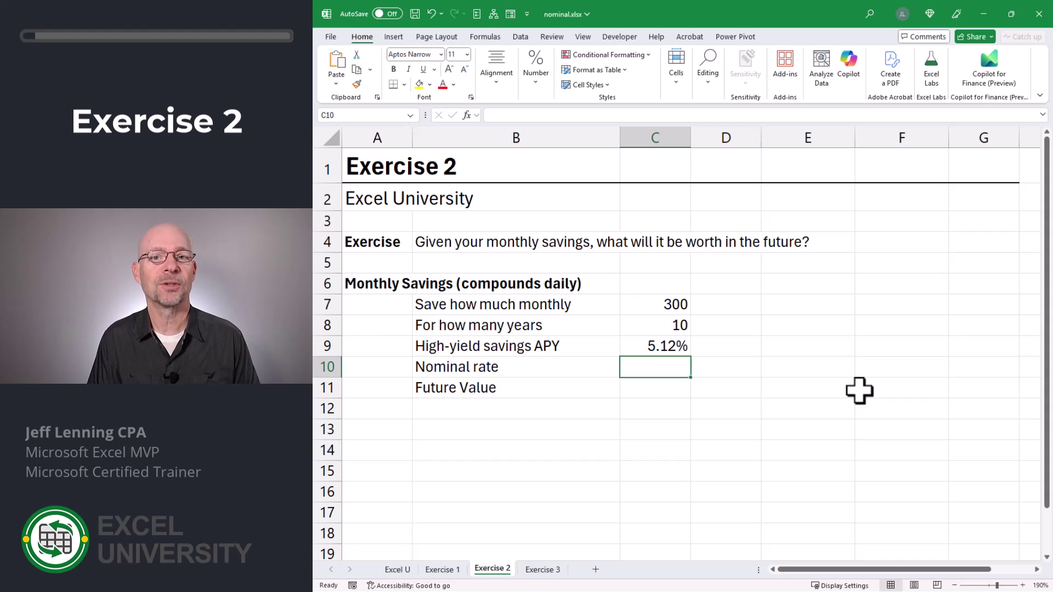
{"action": "key", "text": "Up"}
{"action": "key", "text": "Up"}
{"action": "key", "text": "Up"}
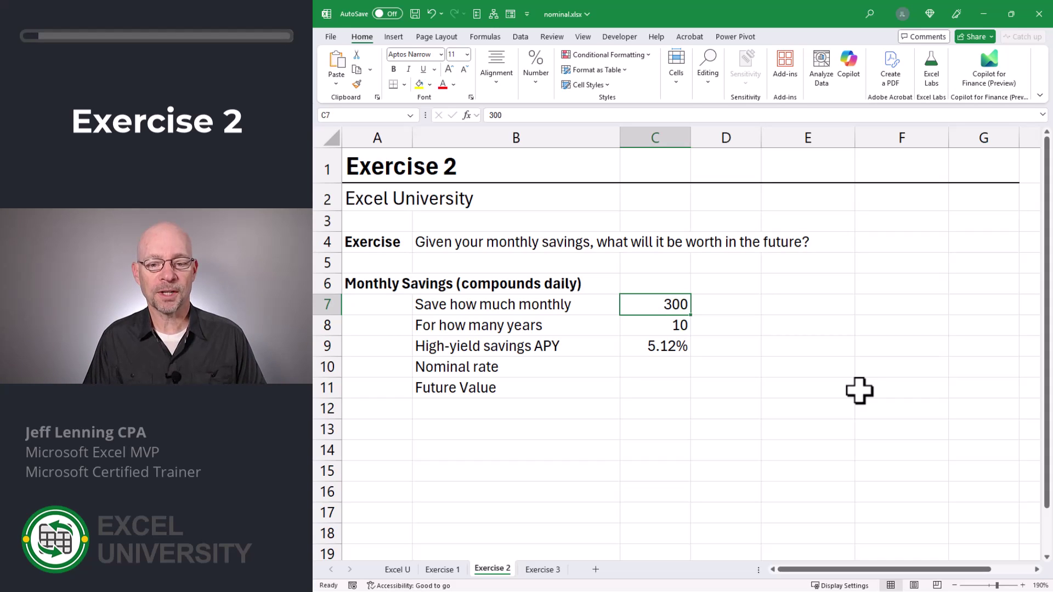
{"action": "key", "text": "Down"}
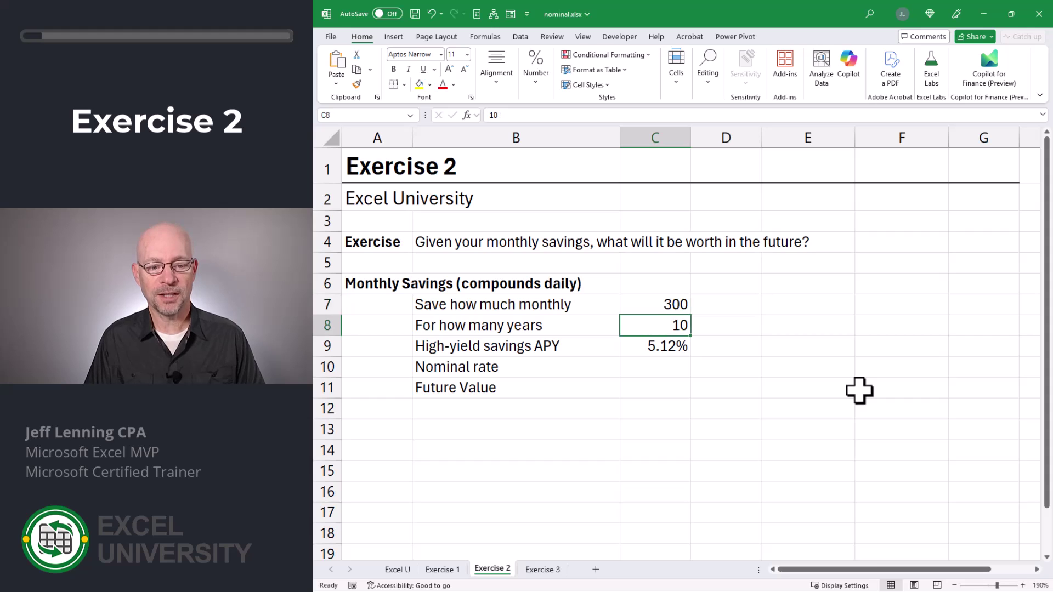
{"action": "key", "text": "Down"}
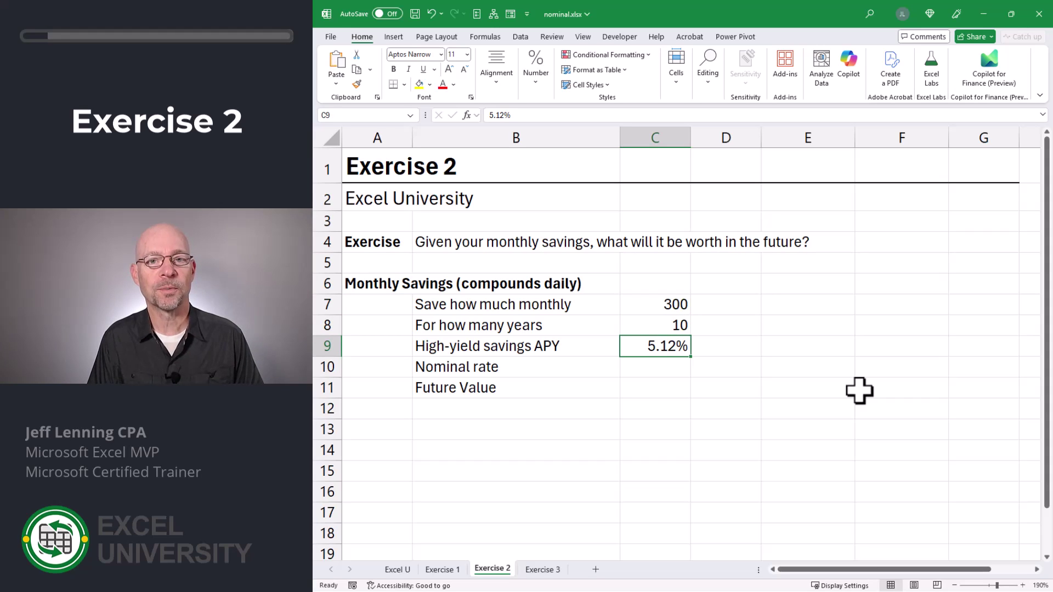
{"action": "key", "text": "Down"}
{"action": "key", "text": "Down"}
{"action": "type", "text": "=fv"}
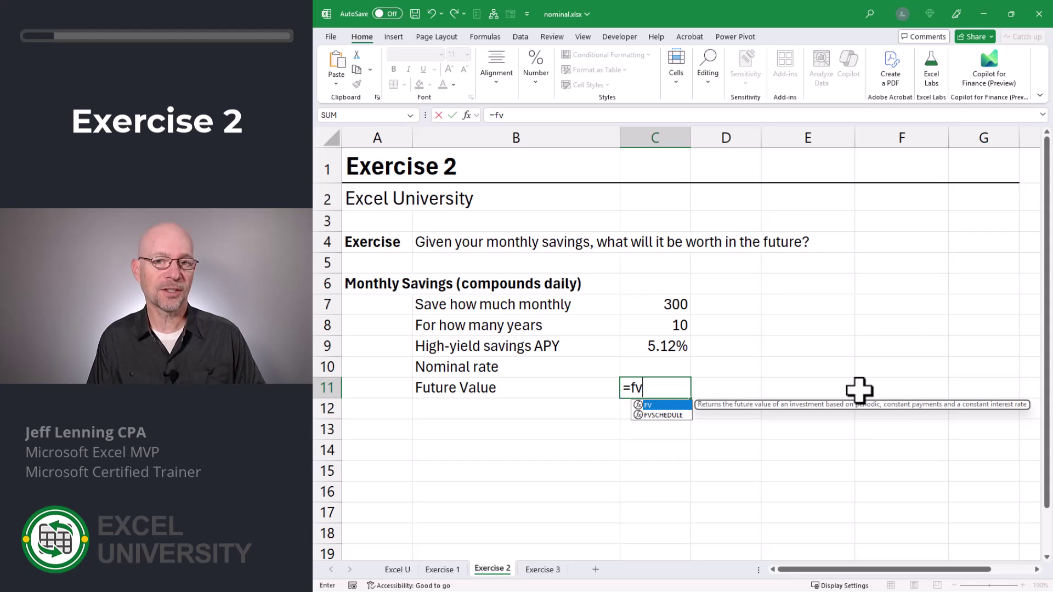
{"action": "key", "text": "Tab"}
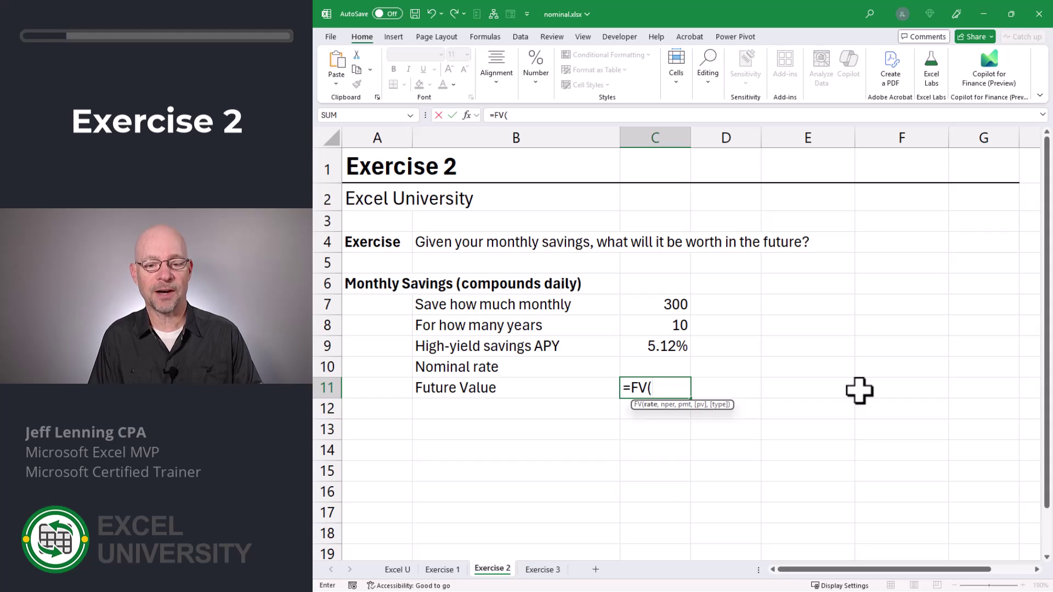
{"action": "key", "text": "Escape"}
{"action": "key", "text": "Up"}
{"action": "key", "text": "Up"}
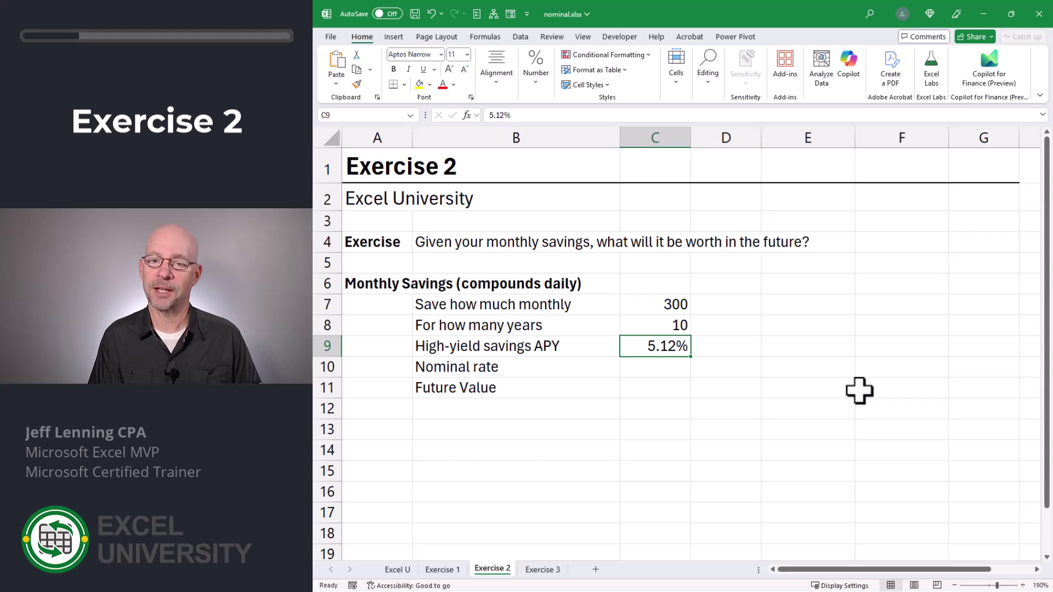
Enter =NOMINAL(C9,365) in C10, giving a 4.99% nominal rate from the 5.12% APY.
{"action": "key", "text": "Down"}
{"action": "type", "text": "=nom"}
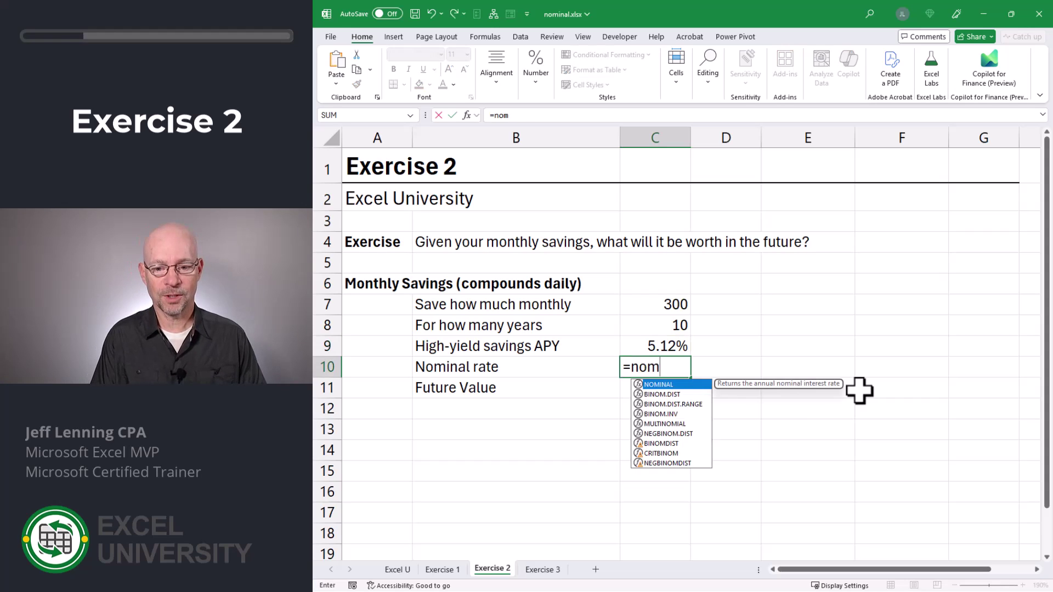
{"action": "key", "text": "Tab"}
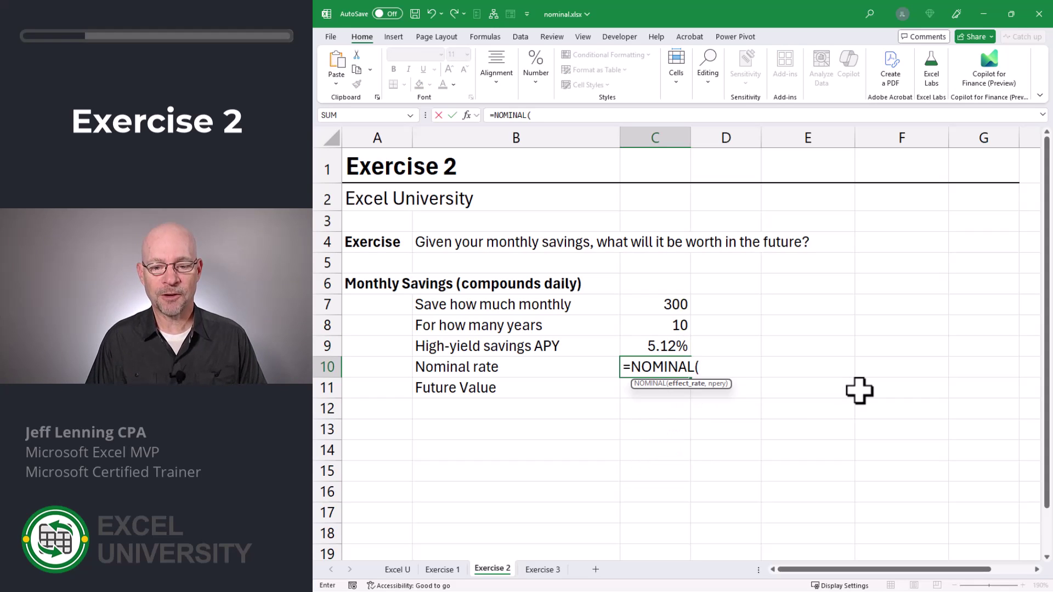
{"action": "key", "text": "Up"}
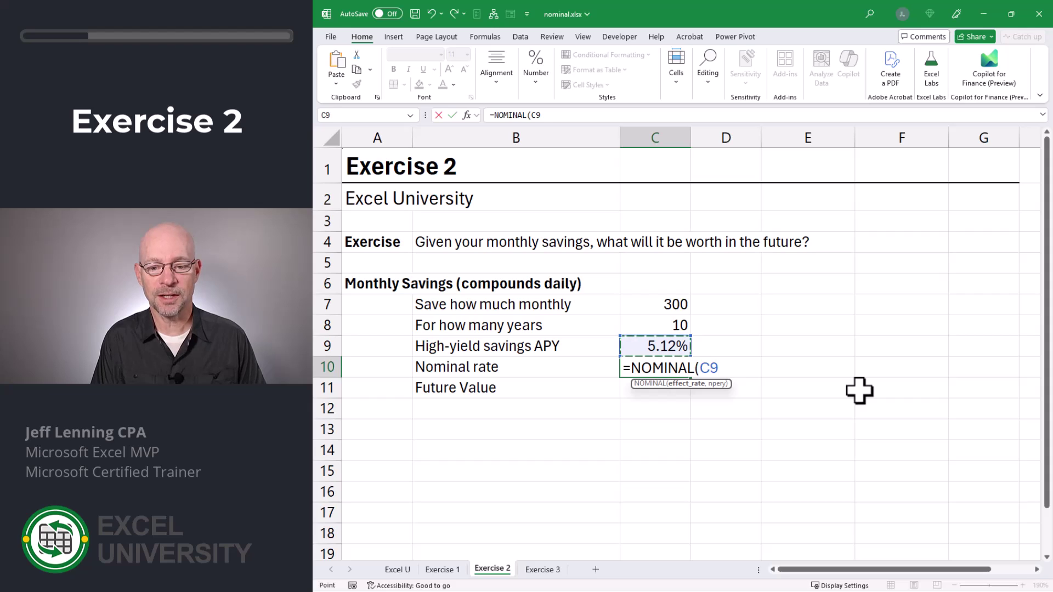
{"action": "type", "text": ","}
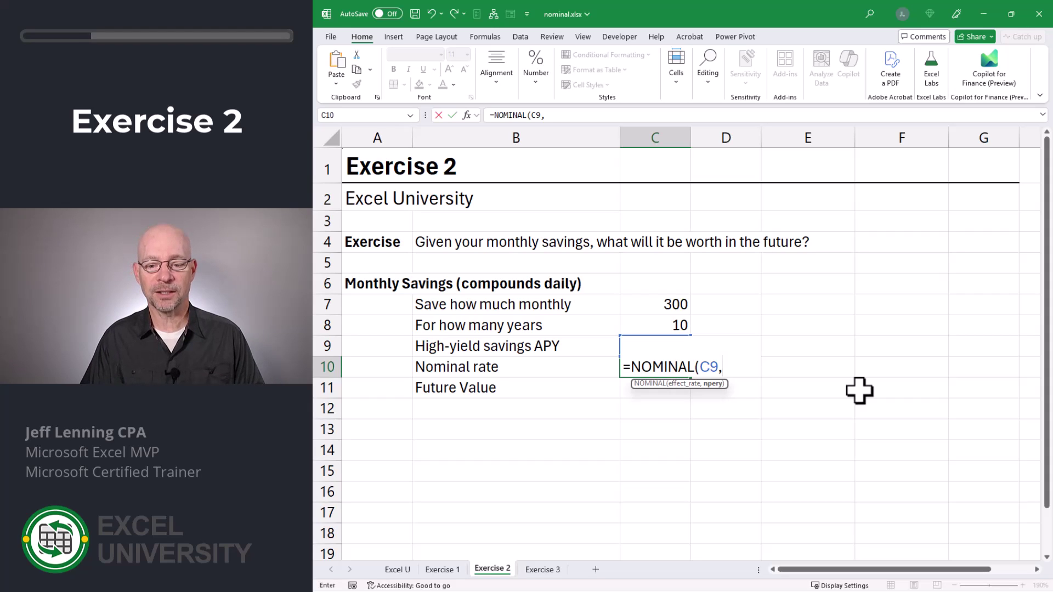
{"action": "type", "text": "3"}
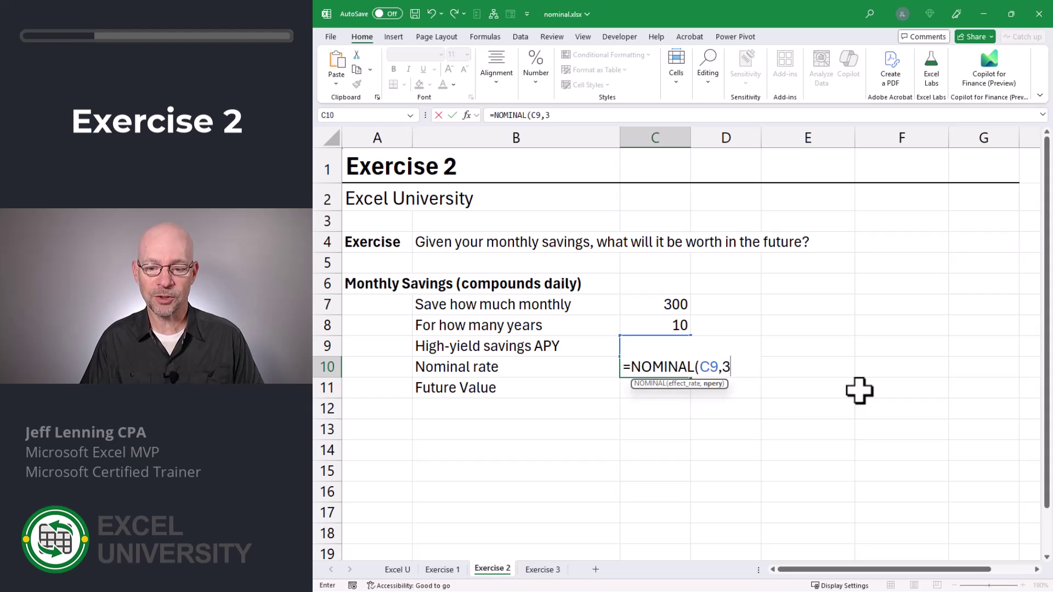
{"action": "type", "text": "65)"}
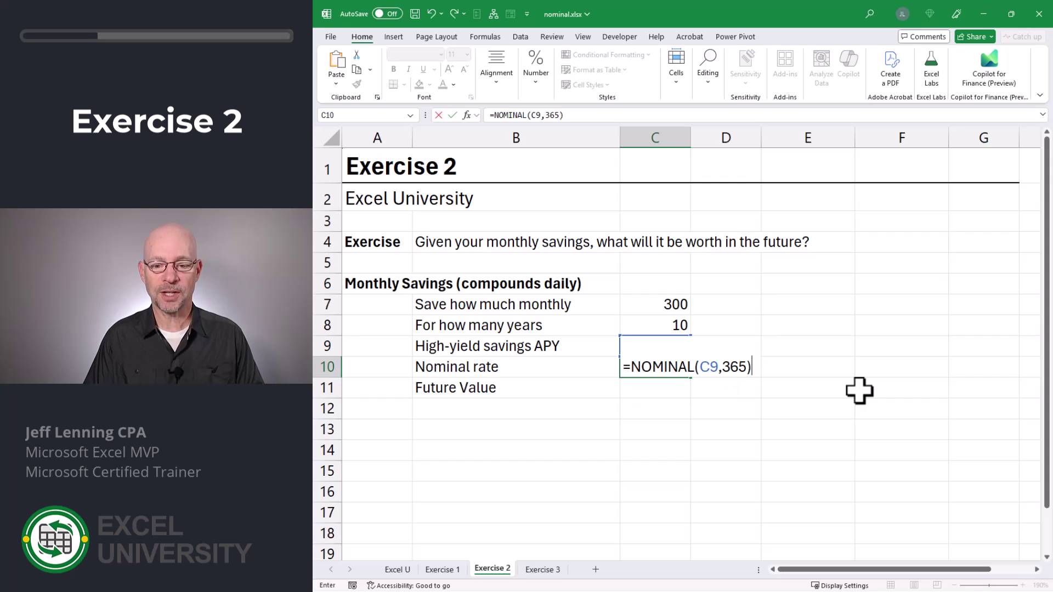
{"action": "key", "text": "Return"}
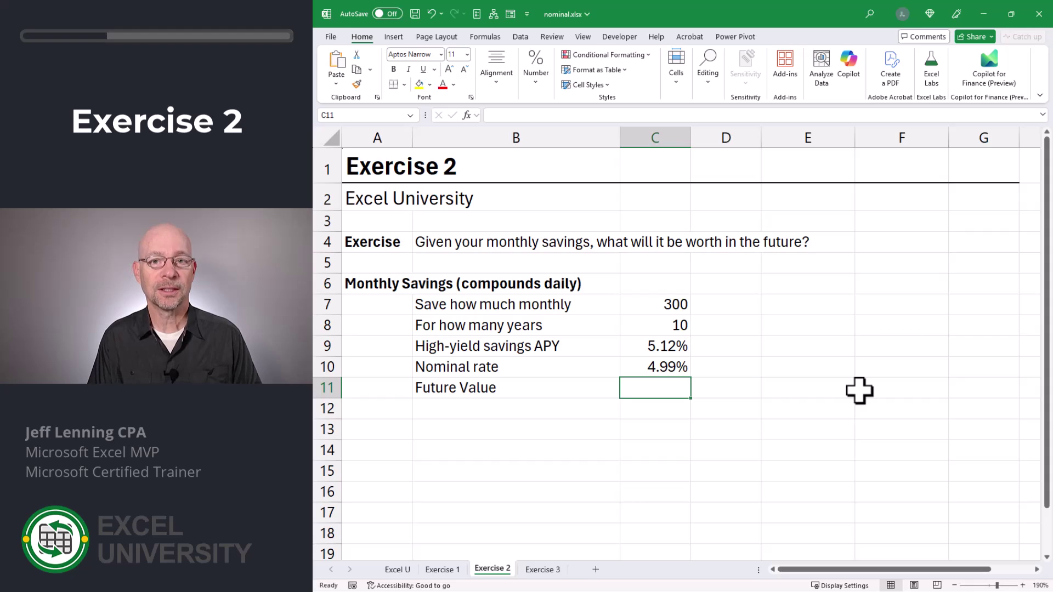
Enter =FV(C10/12,C8*12,C7) in C11, giving a future value of -46,569.
{"action": "type", "text": "=fv"}
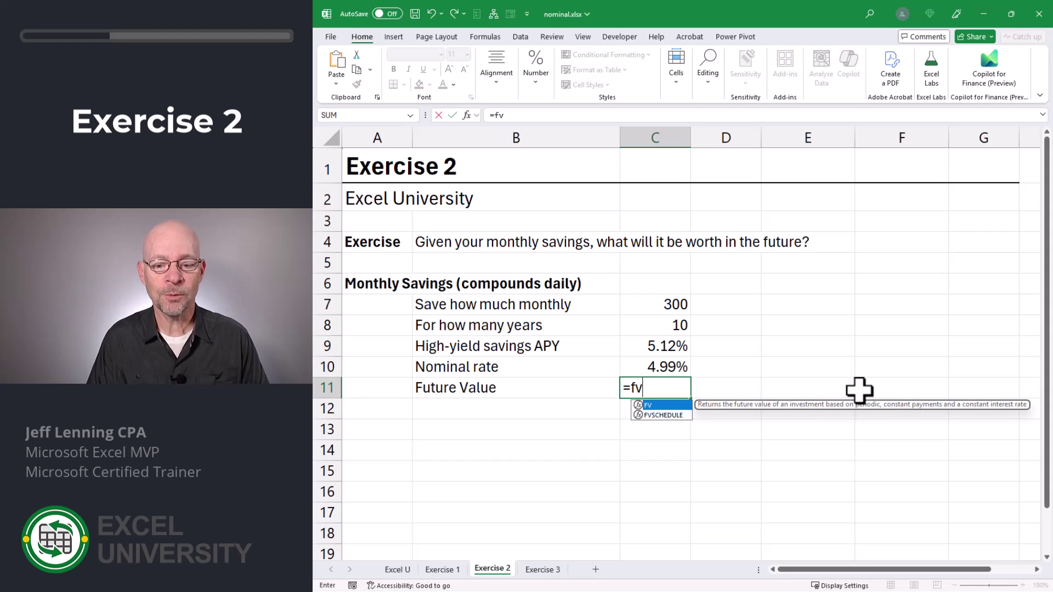
{"action": "key", "text": "Tab"}
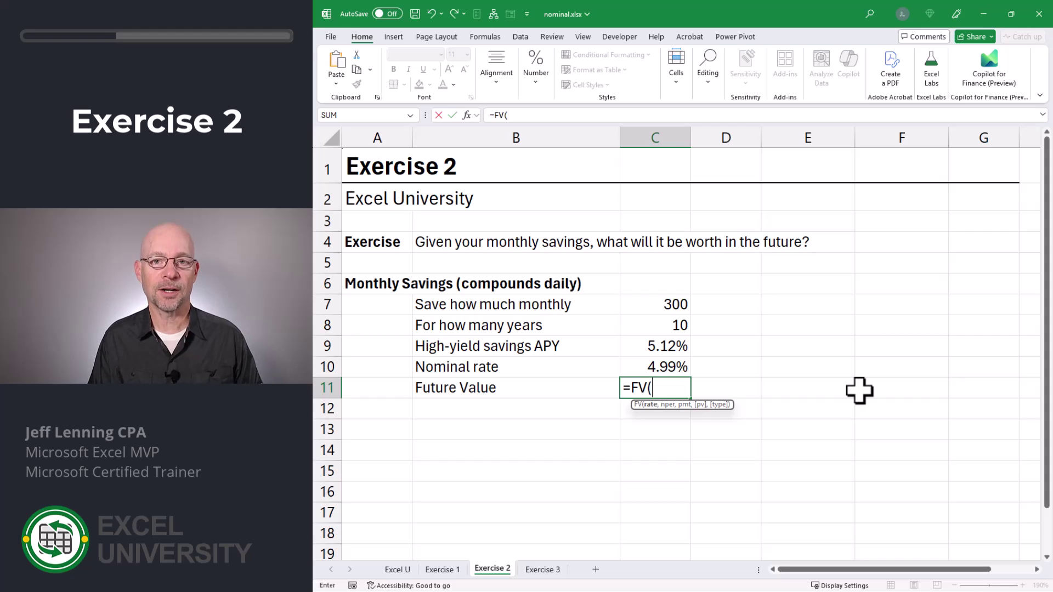
{"action": "key", "text": "Up"}
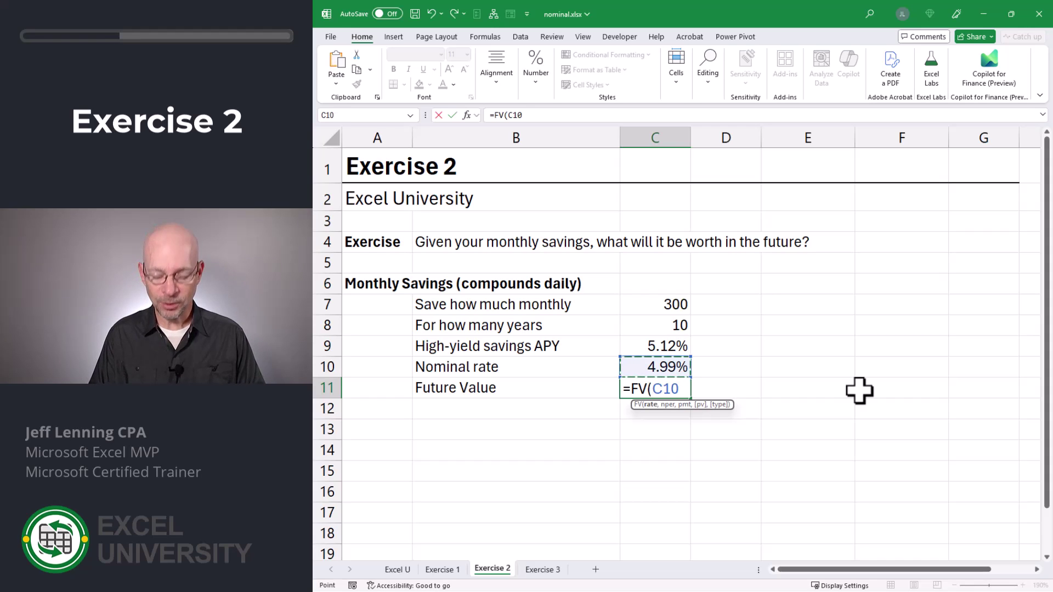
{"action": "type", "text": "/12"}
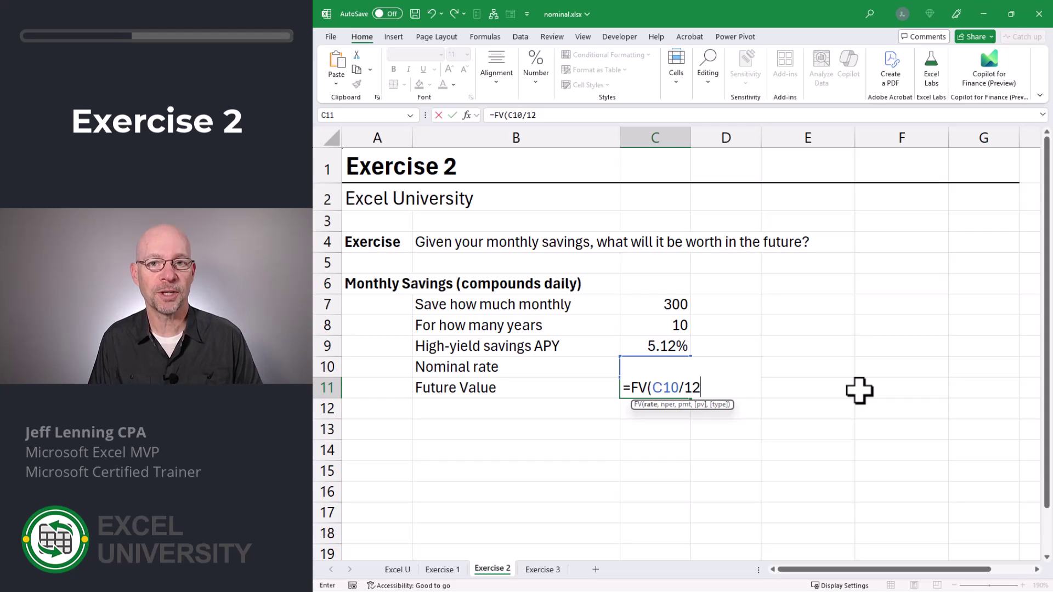
{"action": "type", "text": ","}
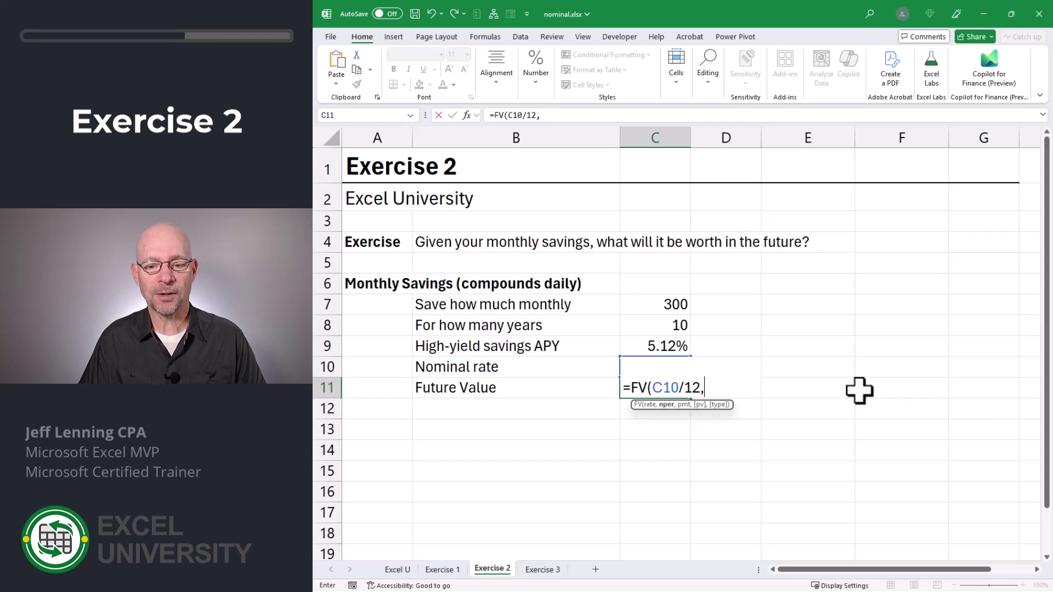
{"action": "key", "text": "Up"}
{"action": "key", "text": "Up"}
{"action": "key", "text": "Up"}
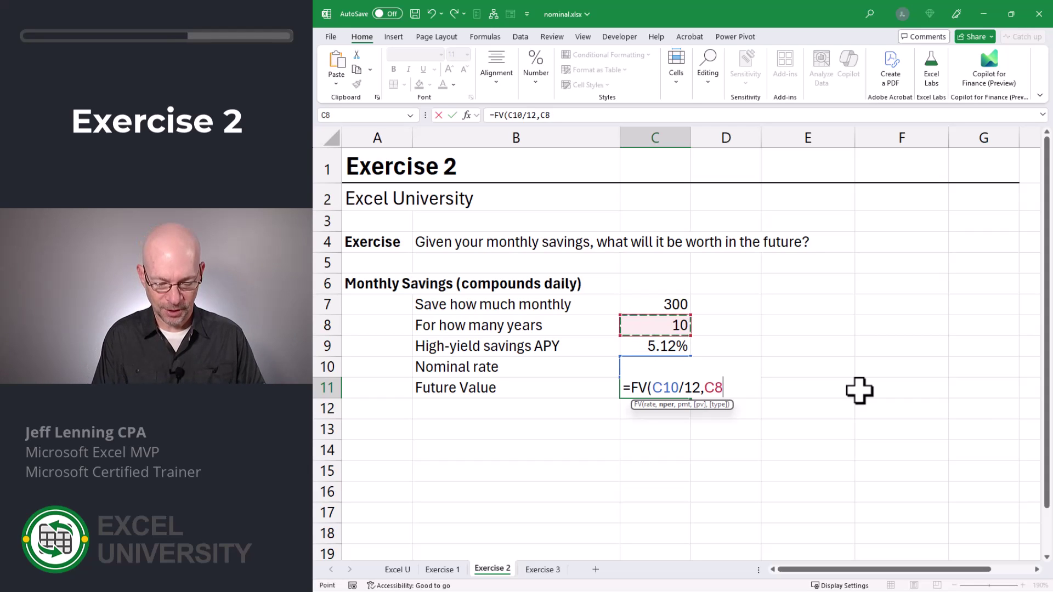
{"action": "type", "text": "*12,"}
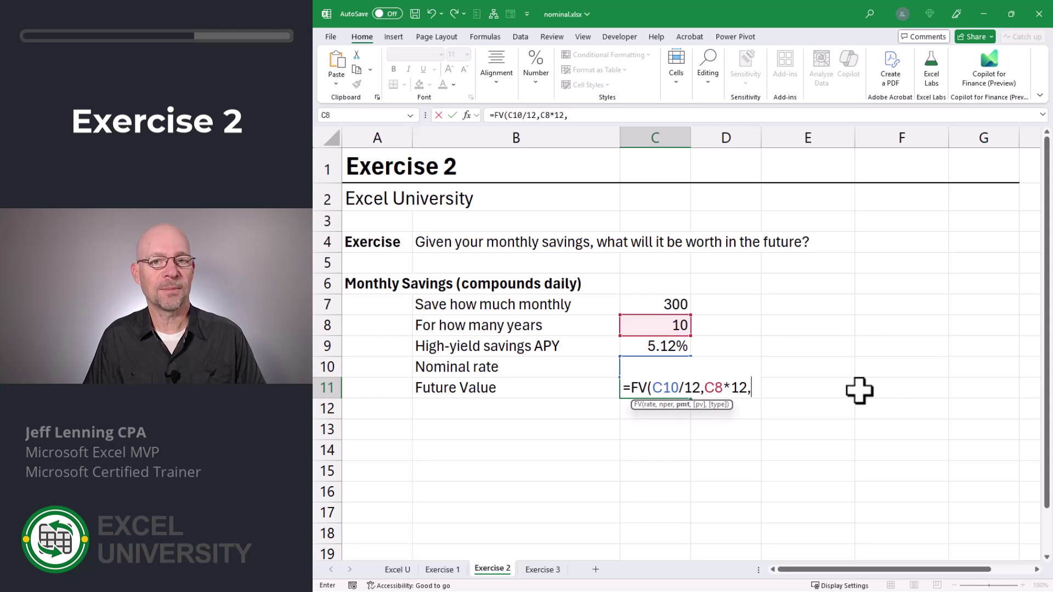
{"action": "key", "text": "Up"}
{"action": "key", "text": "Up"}
{"action": "key", "text": "Up"}
{"action": "key", "text": "Up"}
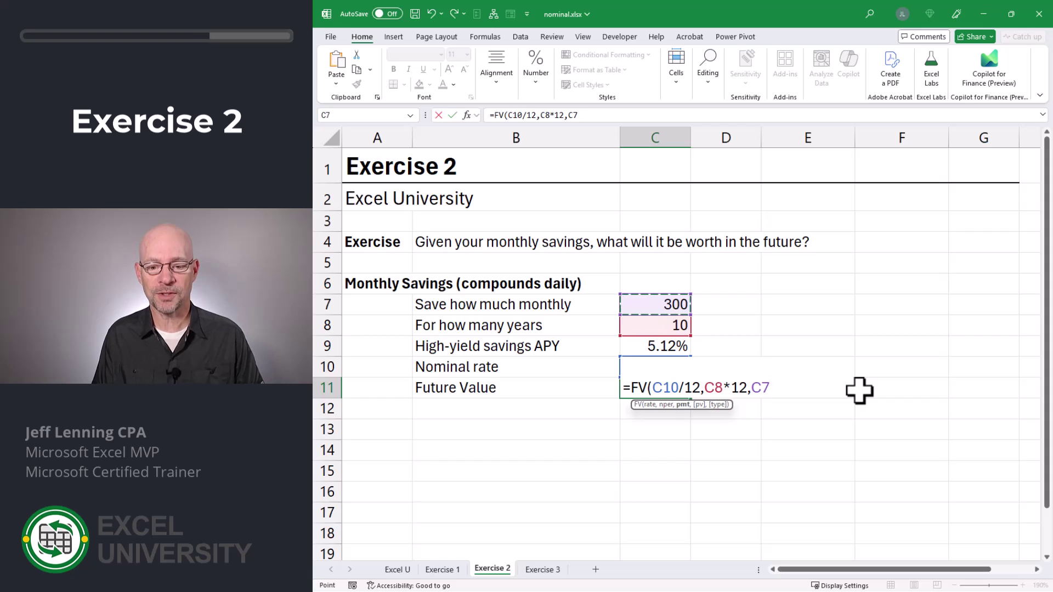
{"action": "type", "text": ")"}
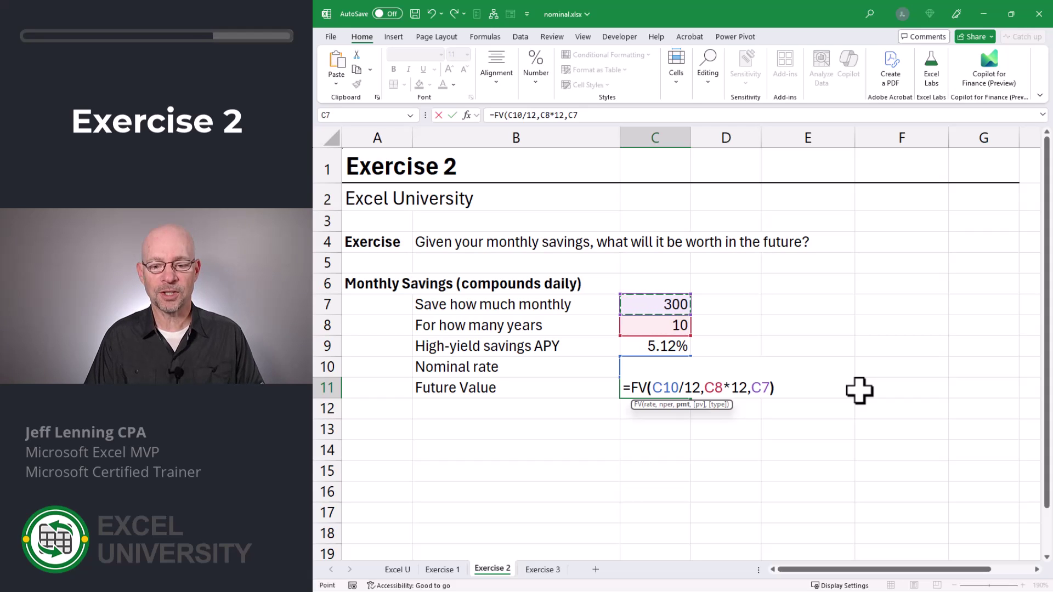
{"action": "key", "text": "Return"}
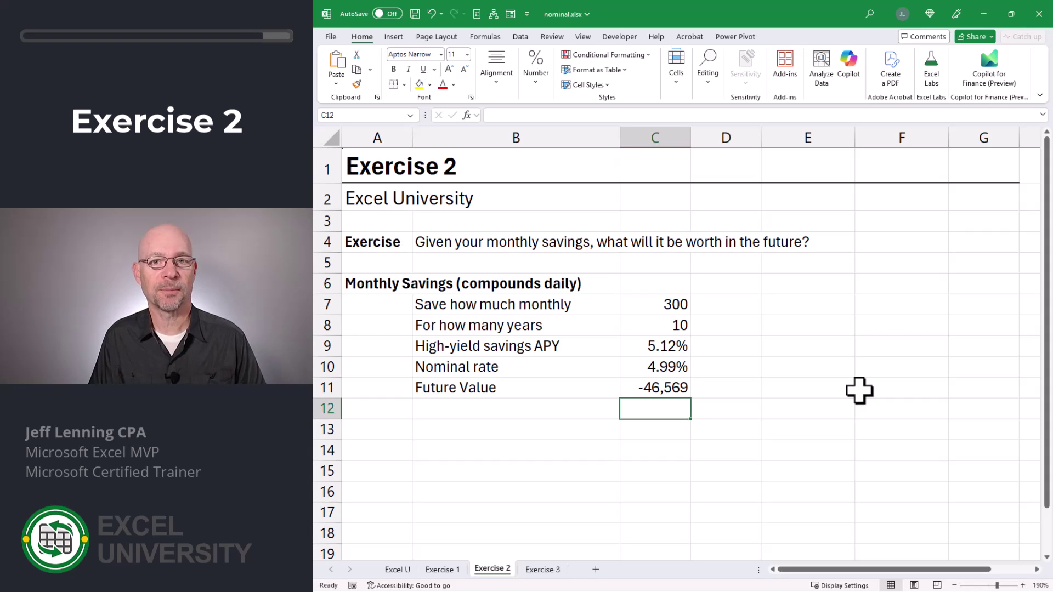
Add a minus sign after the equals sign in C11's FV formula so the result shows positive 46,569.
{"action": "key", "text": "Up"}
{"action": "key", "text": "F2"}
{"action": "key", "text": "Home"}
{"action": "key", "text": "Right"}
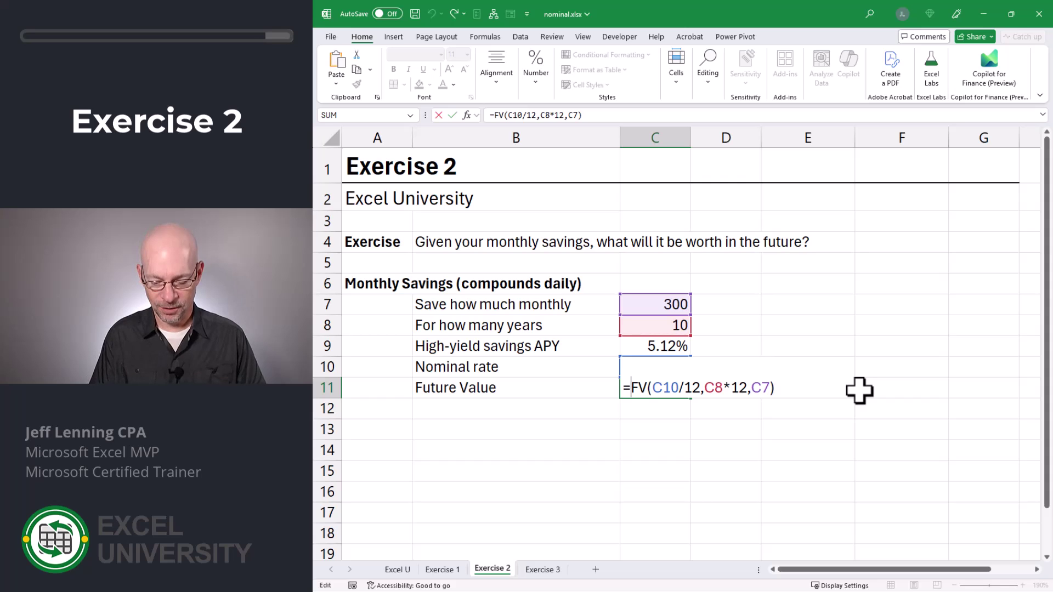
{"action": "type", "text": "-"}
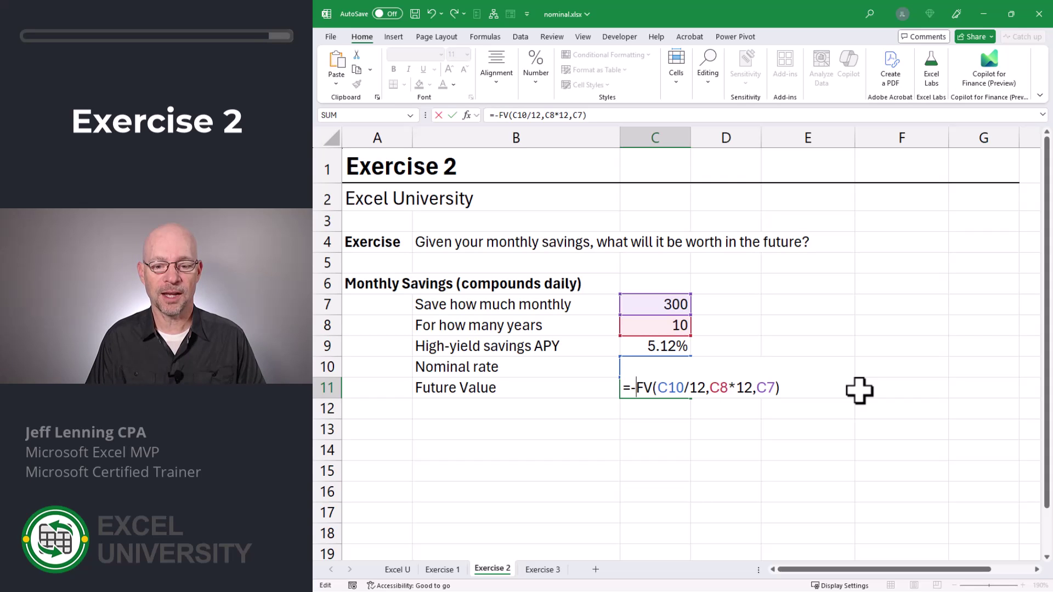
{"action": "key", "text": "Return"}
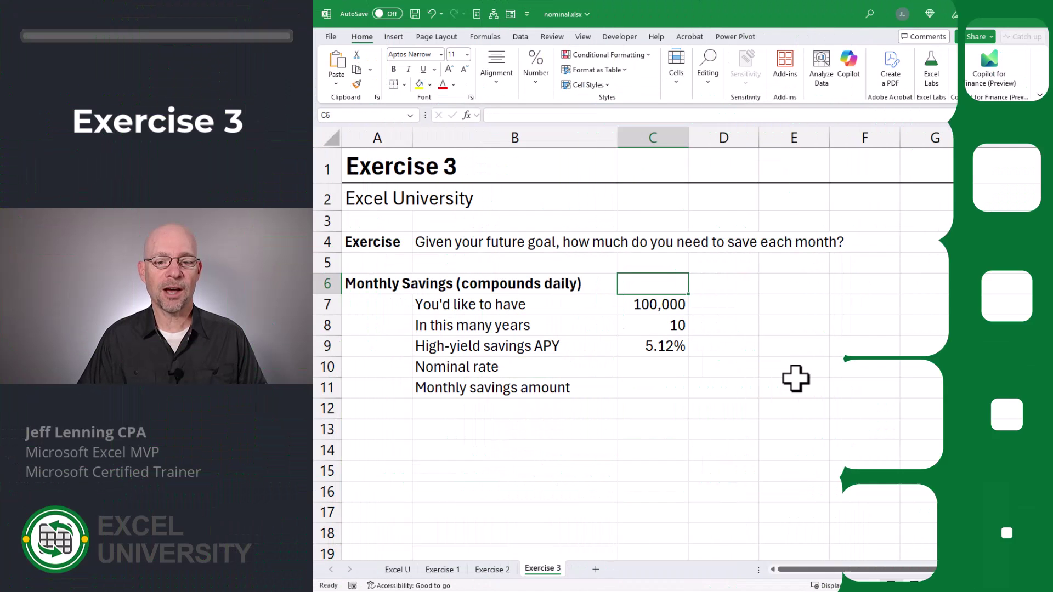
Review the 100,000 goal and 10 years, start and cancel a PMT formula, then go to C10.
{"action": "key", "text": "Down"}
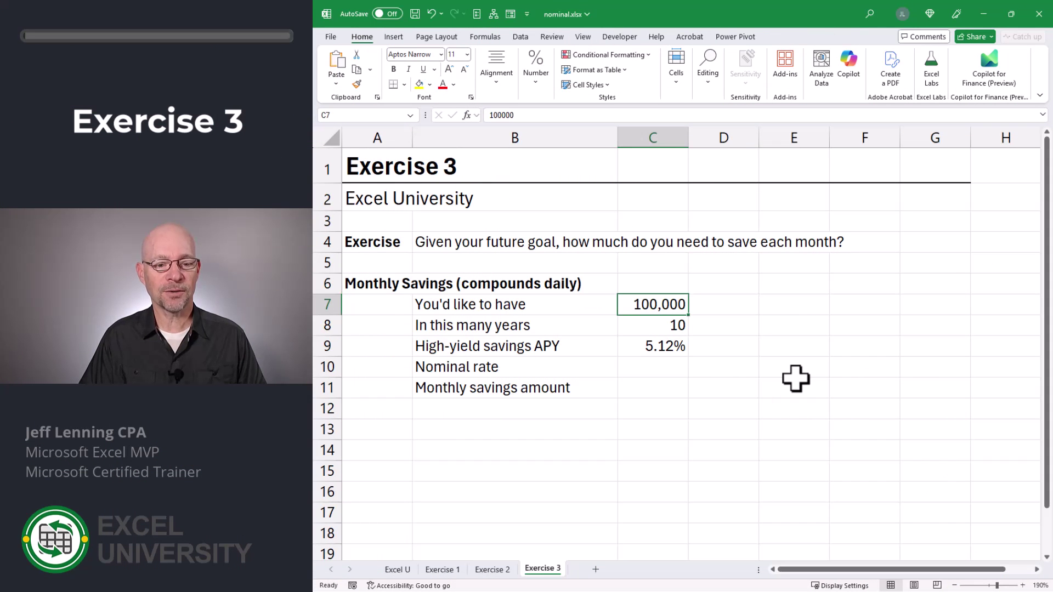
{"action": "key", "text": "Down"}
{"action": "key", "text": "Down"}
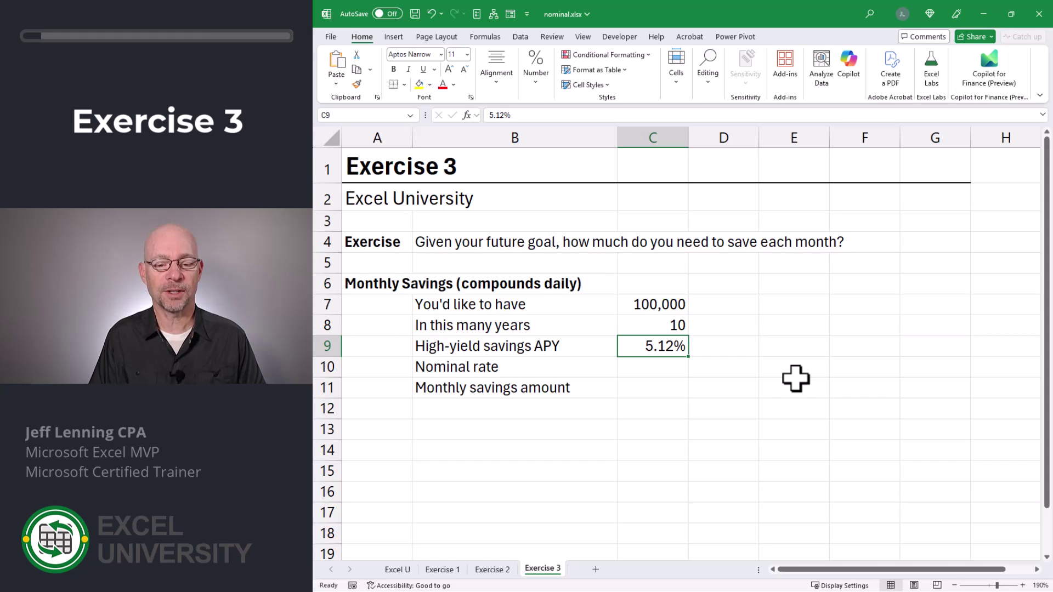
{"action": "key", "text": "Down"}
{"action": "key", "text": "Down"}
{"action": "type", "text": "="}
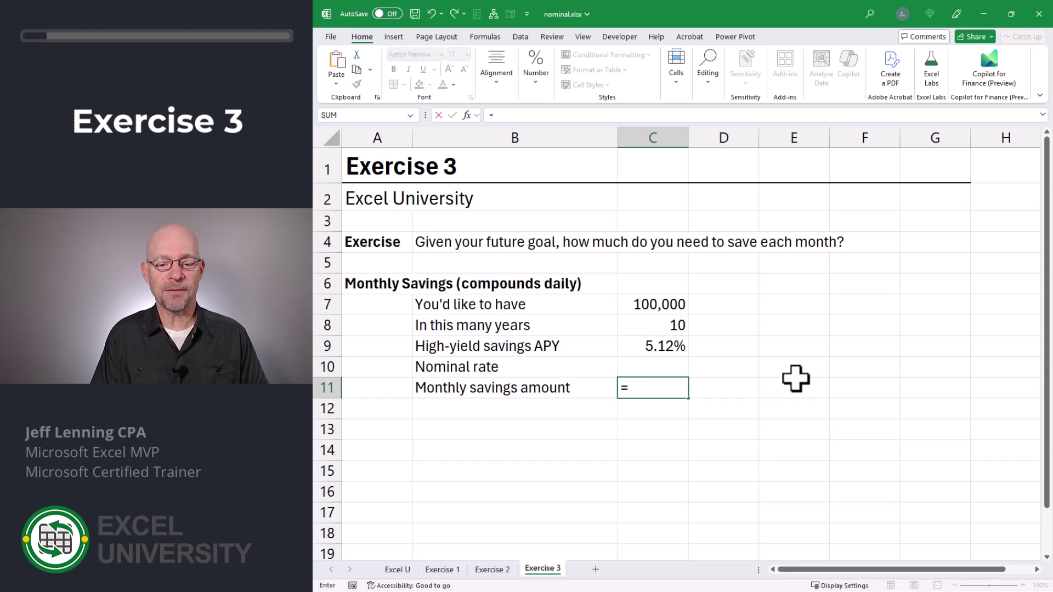
{"action": "type", "text": "pm"}
{"action": "key", "text": "Tab"}
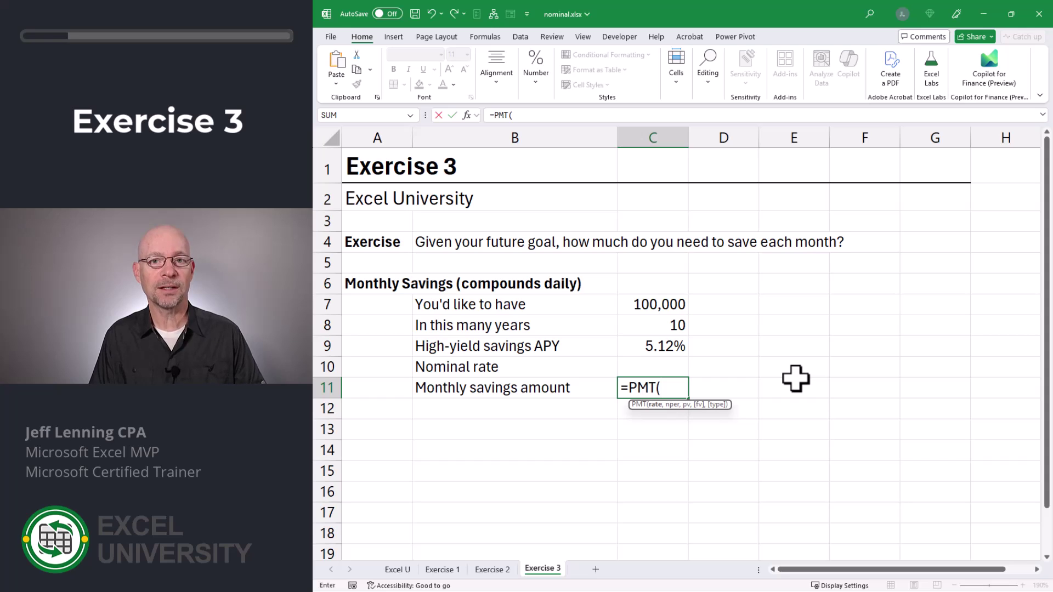
{"action": "key", "text": "Escape"}
{"action": "key", "text": "Up"}
{"action": "key", "text": "Up"}
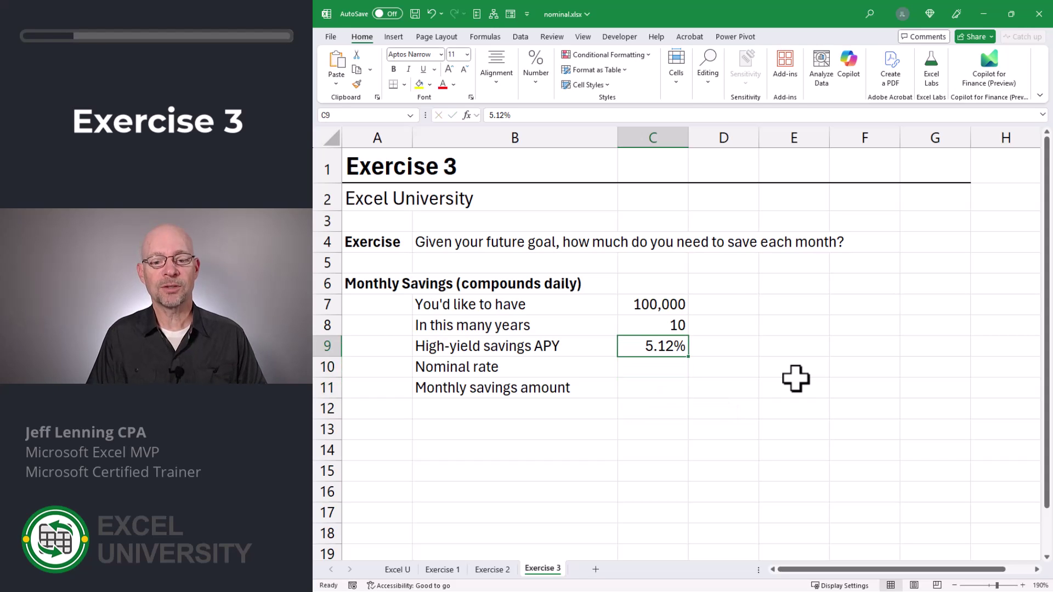
{"action": "key", "text": "Down"}
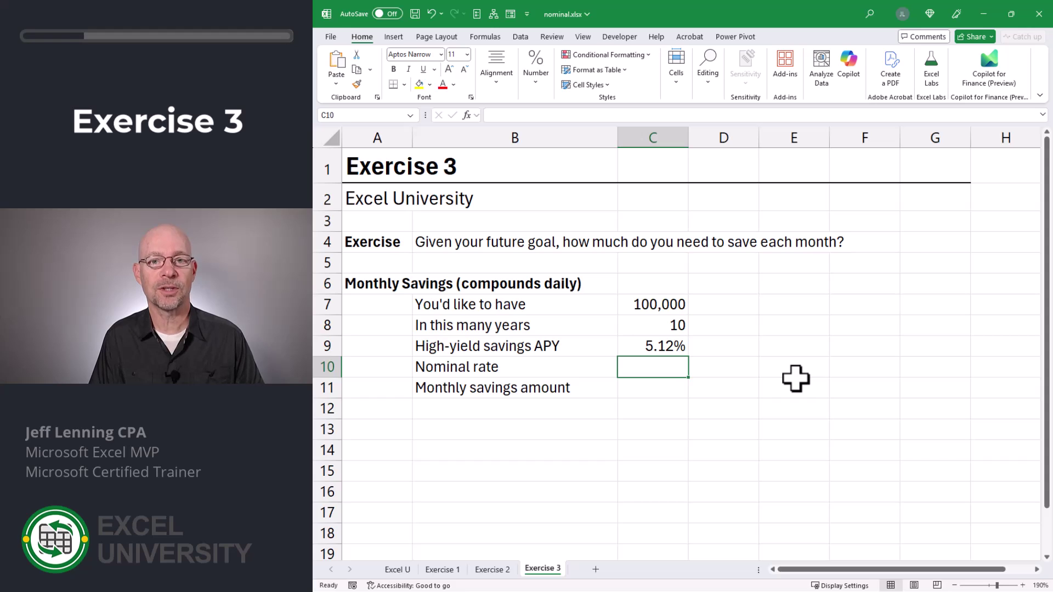
Enter =NOMINAL(C9,365) in C10 on Exercise 3, converting the 5.12% APY to 4.99%.
{"action": "type", "text": "=nom"}
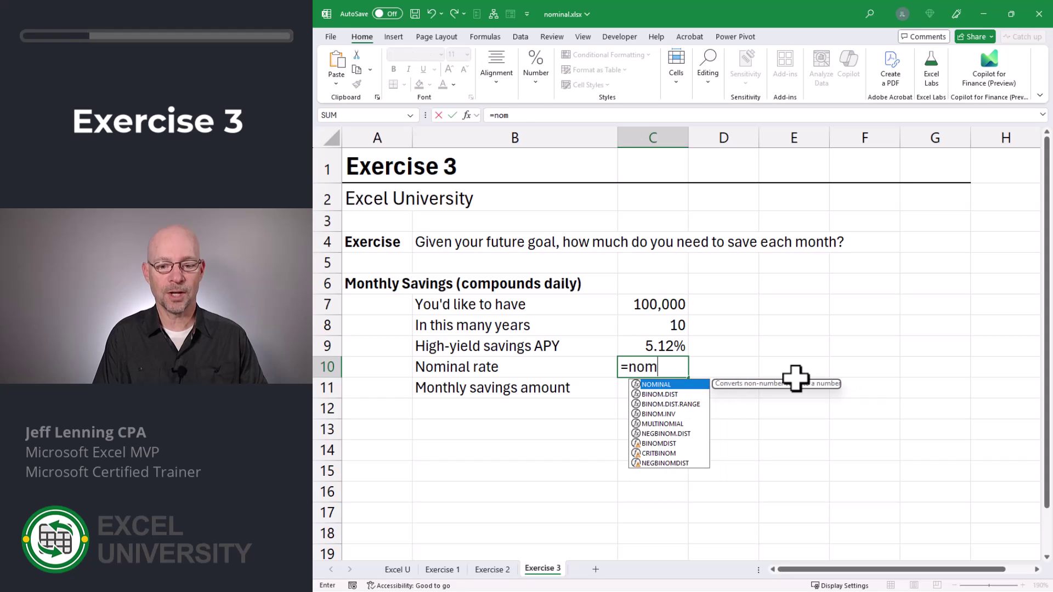
{"action": "key", "text": "Tab"}
{"action": "key", "text": "Up"}
{"action": "type", "text": ","}
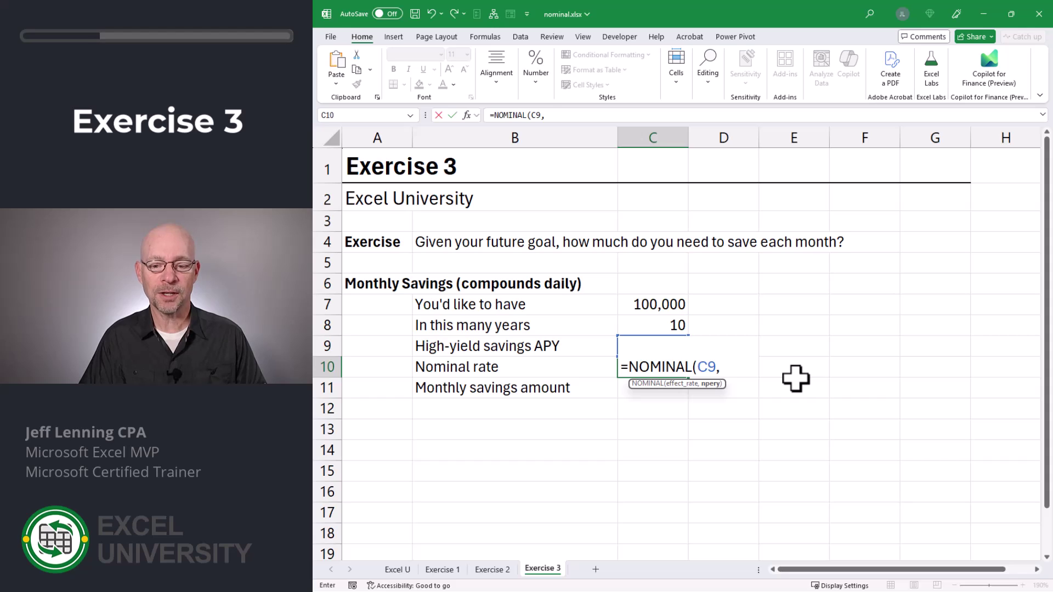
{"action": "type", "text": "365)"}
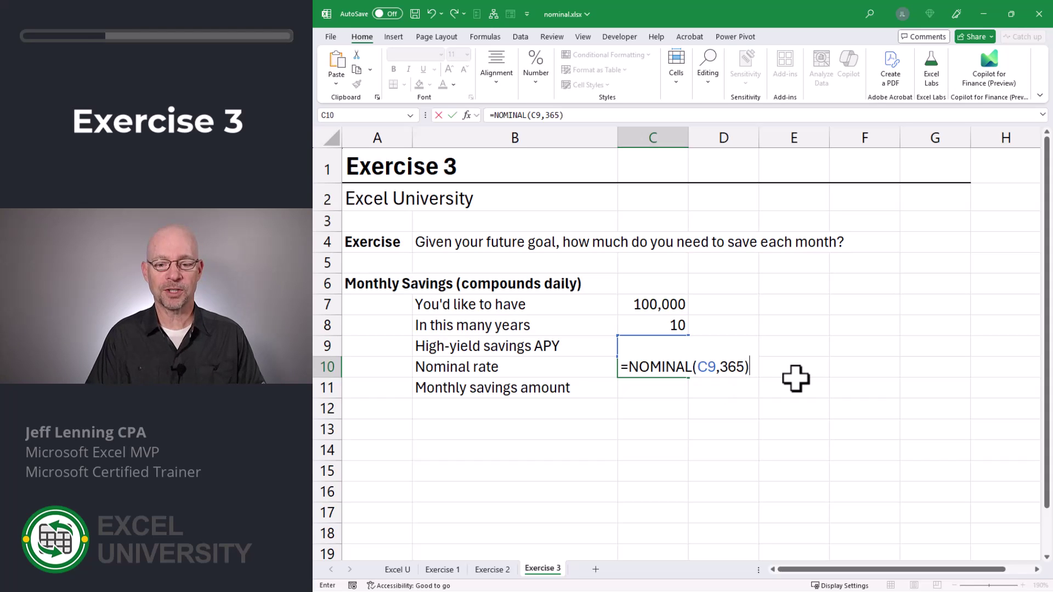
{"action": "key", "text": "Return"}
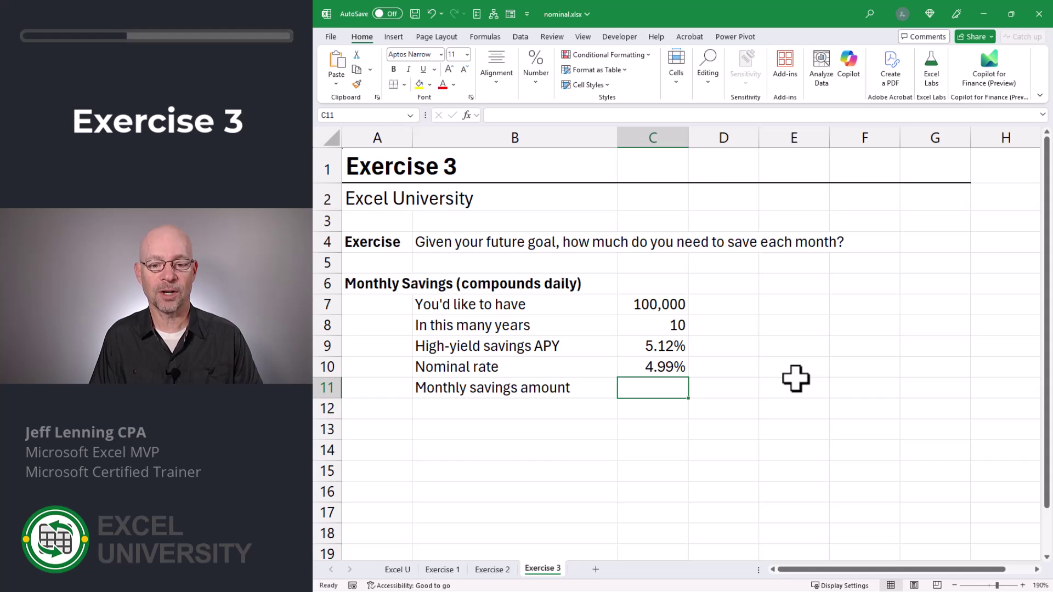
Enter =PMT(C10/12,C8*12,0,C7) in C11 for the monthly savings toward the 100,000 goal.
{"action": "type", "text": "=pm"}
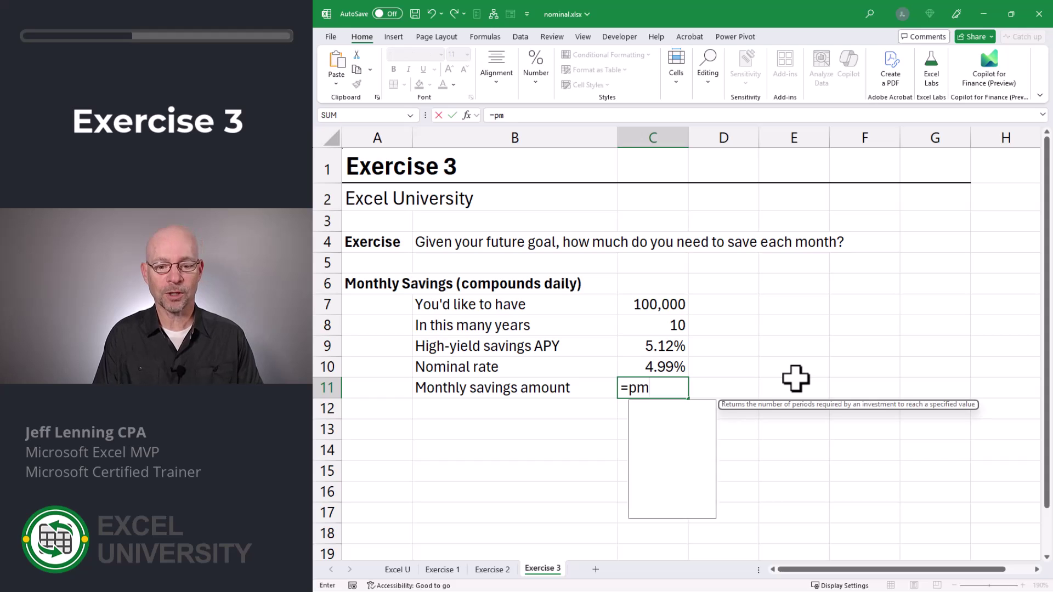
{"action": "key", "text": "Tab"}
{"action": "key", "text": "Up"}
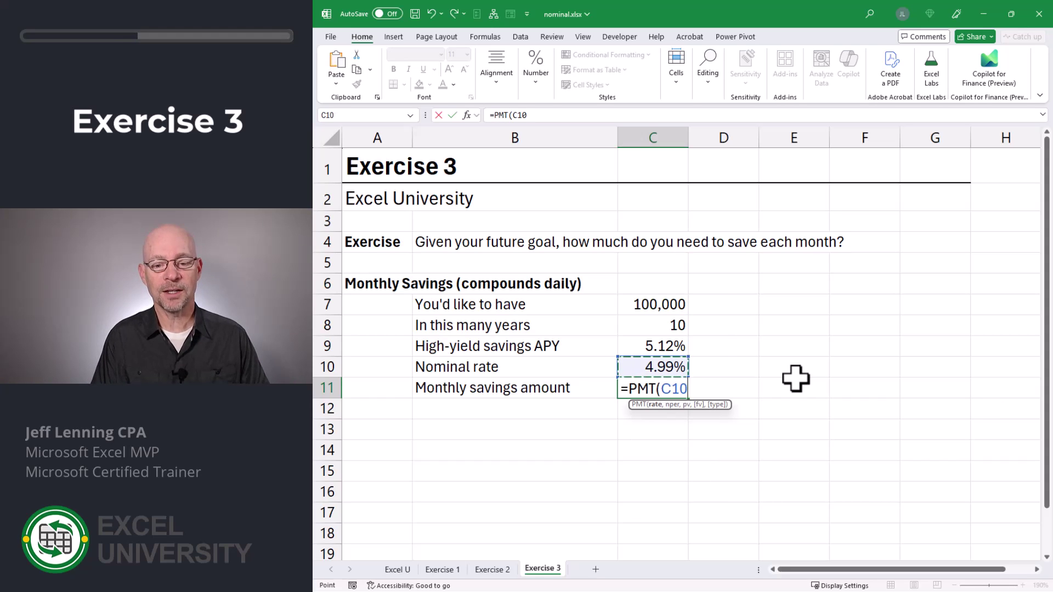
{"action": "type", "text": "/12"}
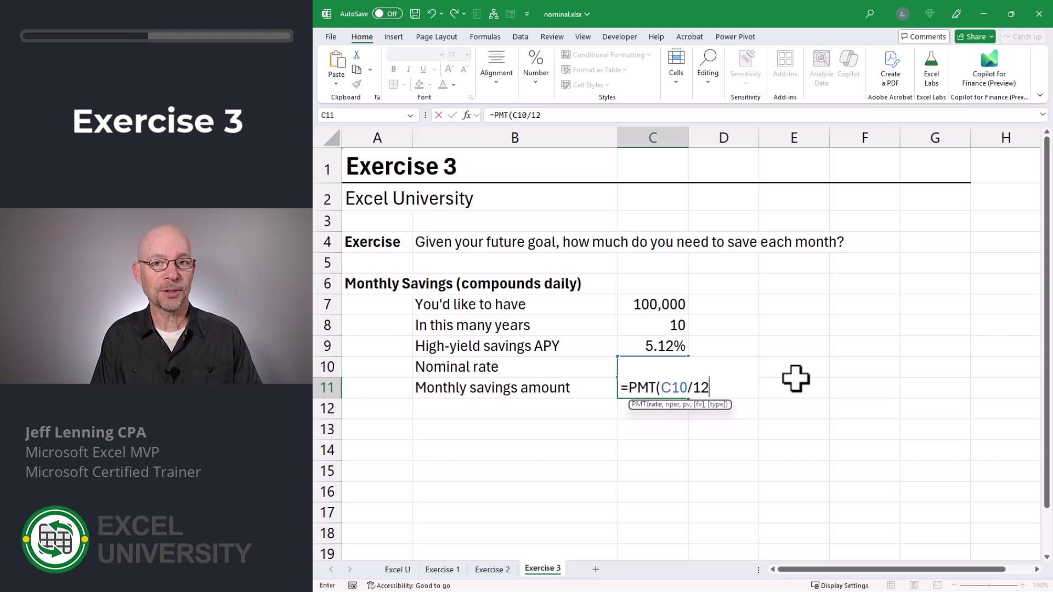
{"action": "type", "text": ","}
{"action": "key", "text": "Up"}
{"action": "key", "text": "Up"}
{"action": "key", "text": "Up"}
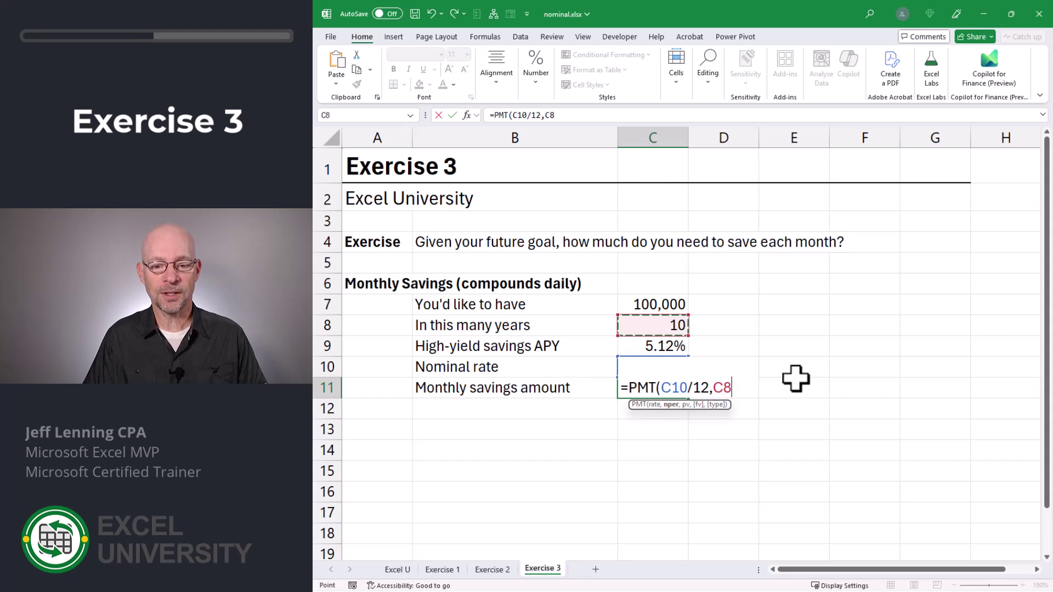
{"action": "type", "text": "*"}
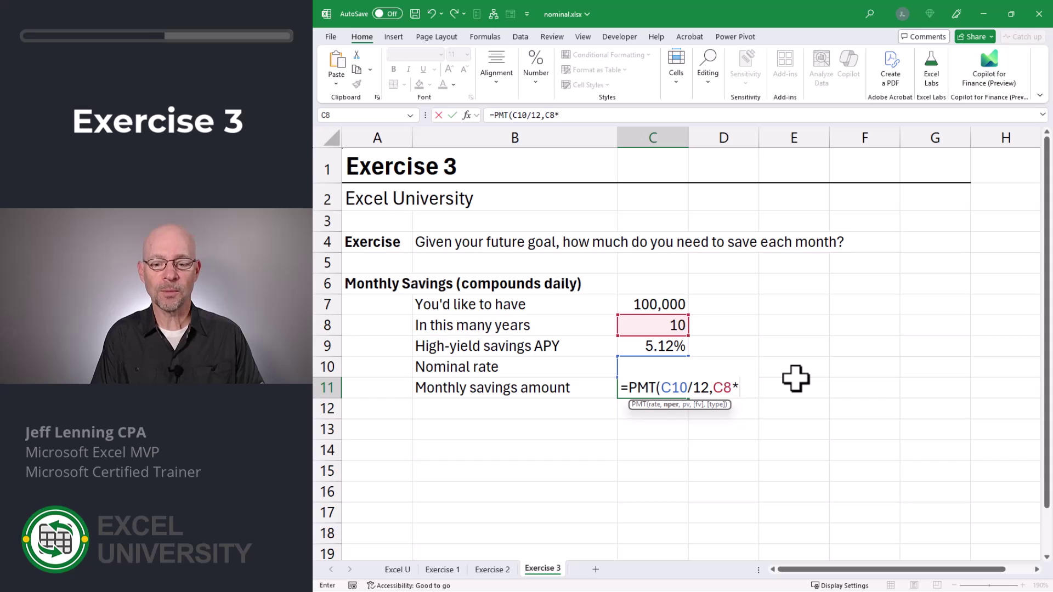
{"action": "type", "text": "12,"}
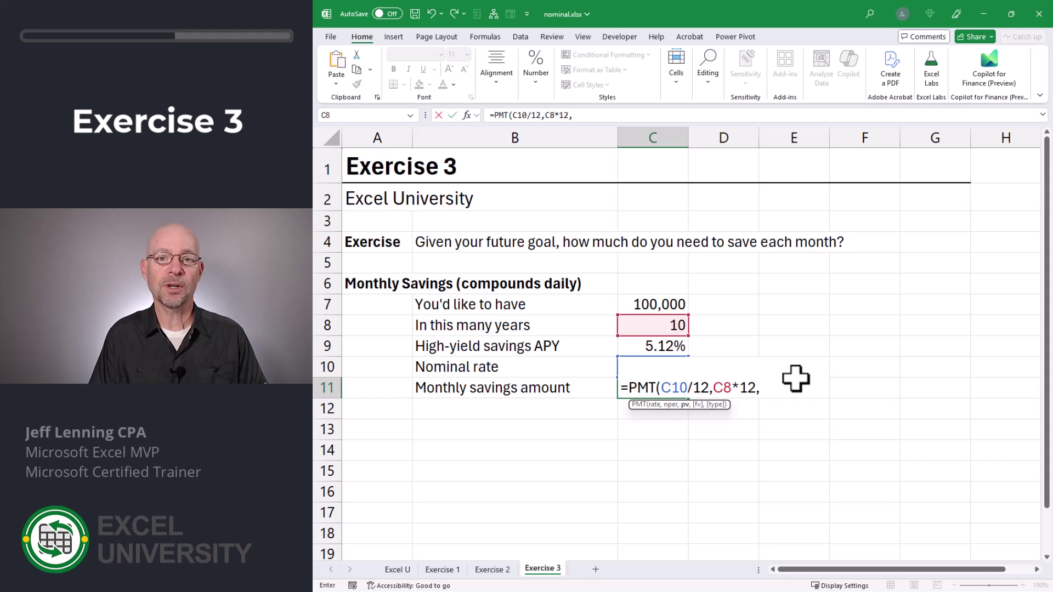
{"action": "type", "text": "0,"}
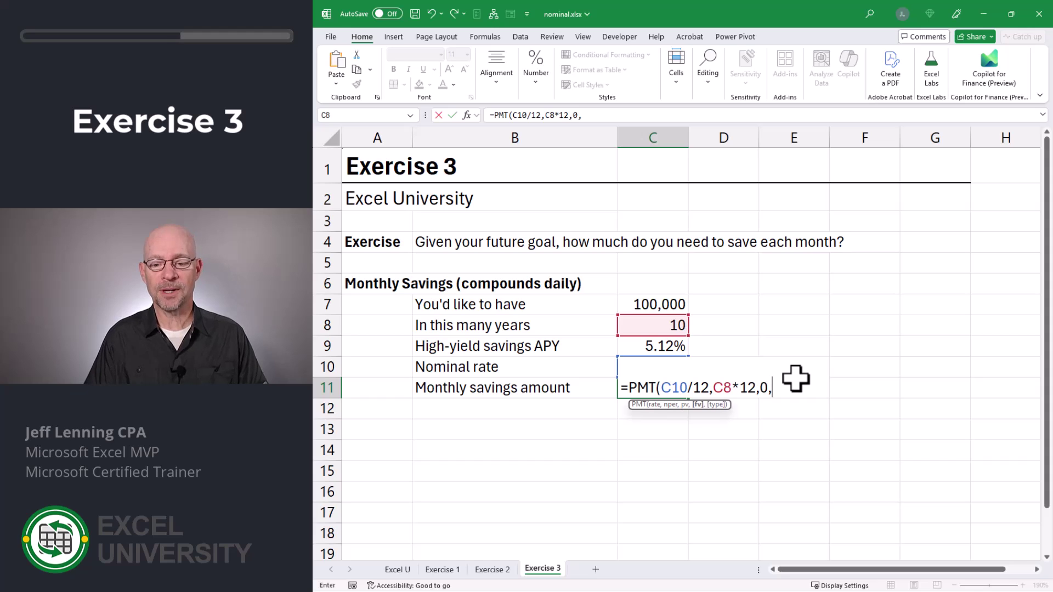
{"action": "key", "text": "Up"}
{"action": "key", "text": "Up"}
{"action": "key", "text": "Up"}
{"action": "key", "text": "Up"}
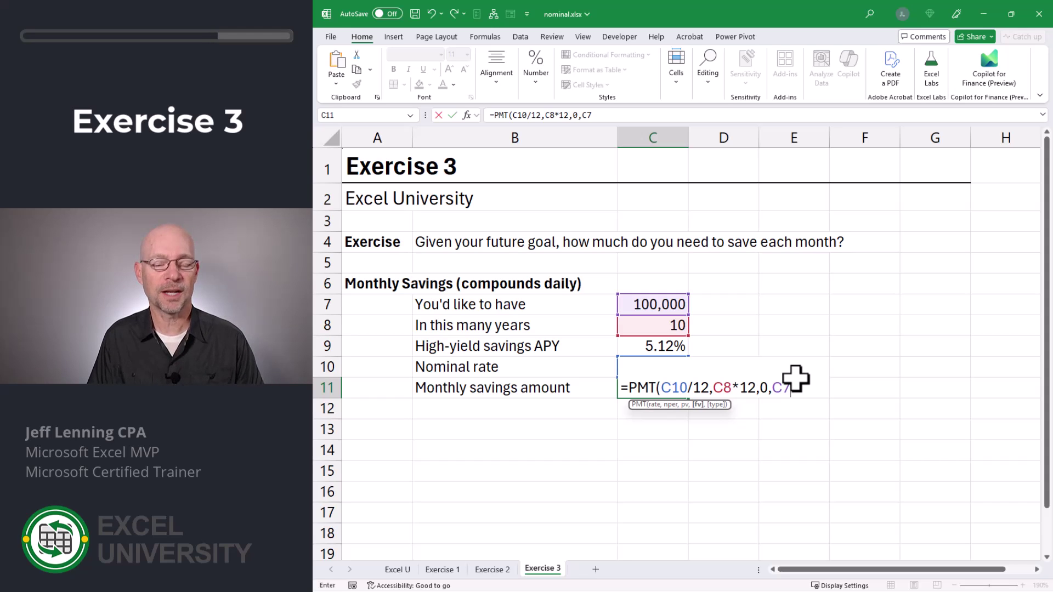
{"action": "type", "text": ")"}
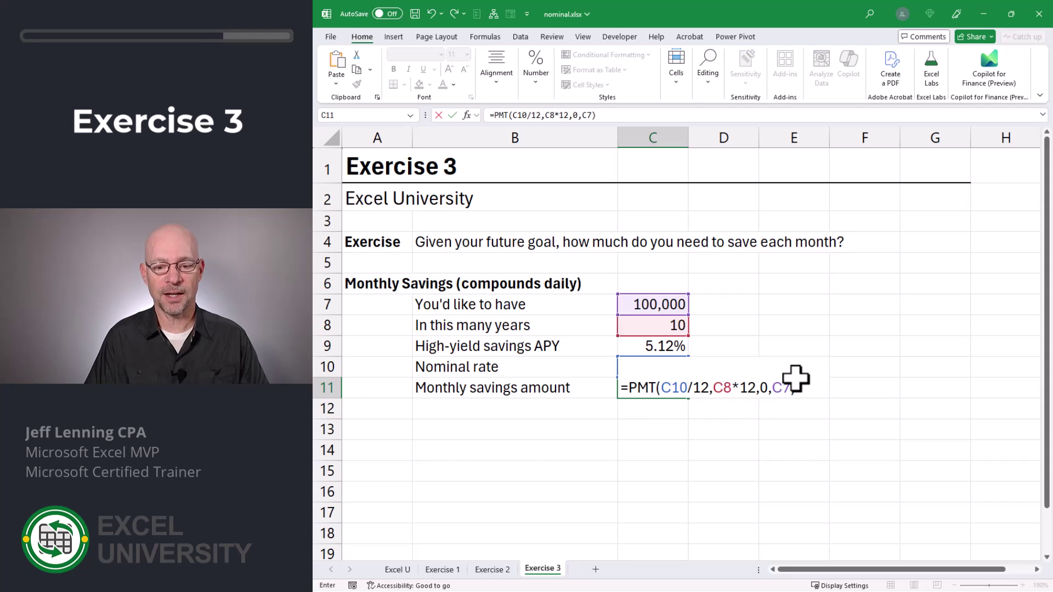
{"action": "key", "text": "Return"}
Negate the PMT formula in C11 so it shows a positive 644.21.
{"action": "key", "text": "ctrl+z"}
{"action": "key", "text": "ctrl+z"}
{"action": "key", "text": "F2"}
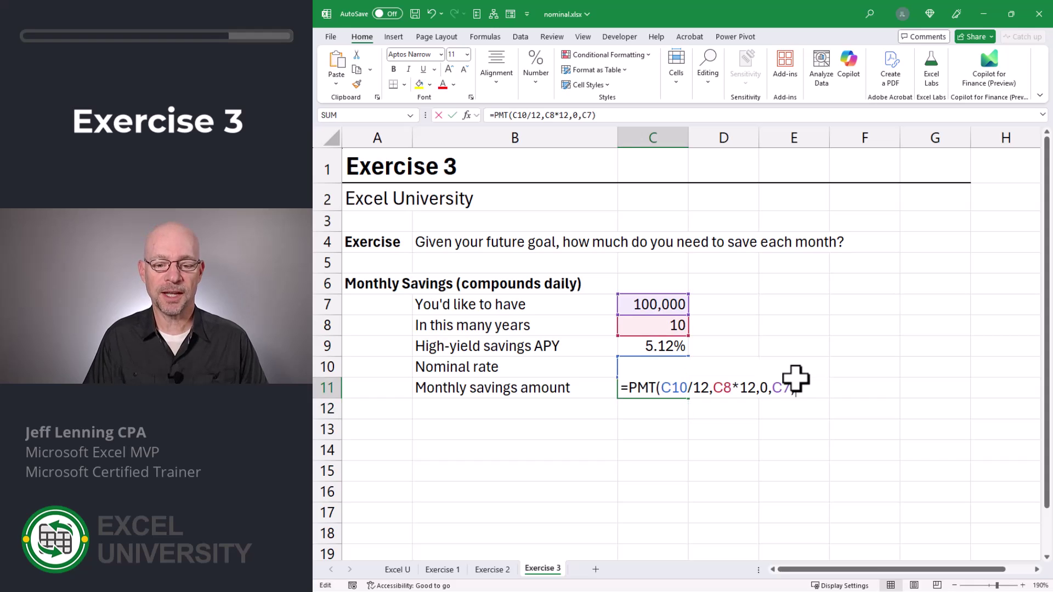
{"action": "type", "text": "-"}
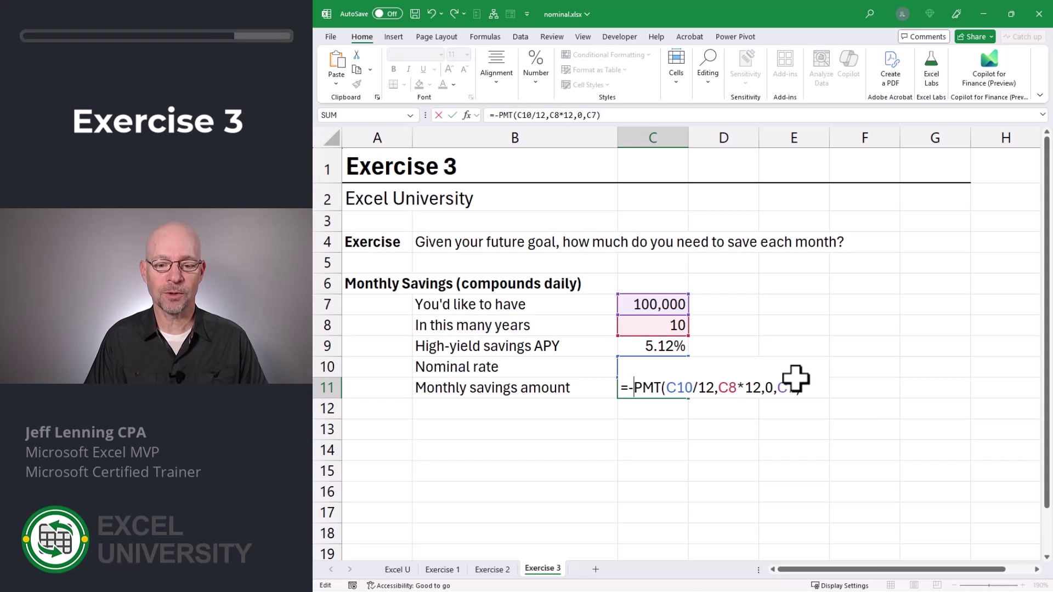
{"action": "key", "text": "Return"}
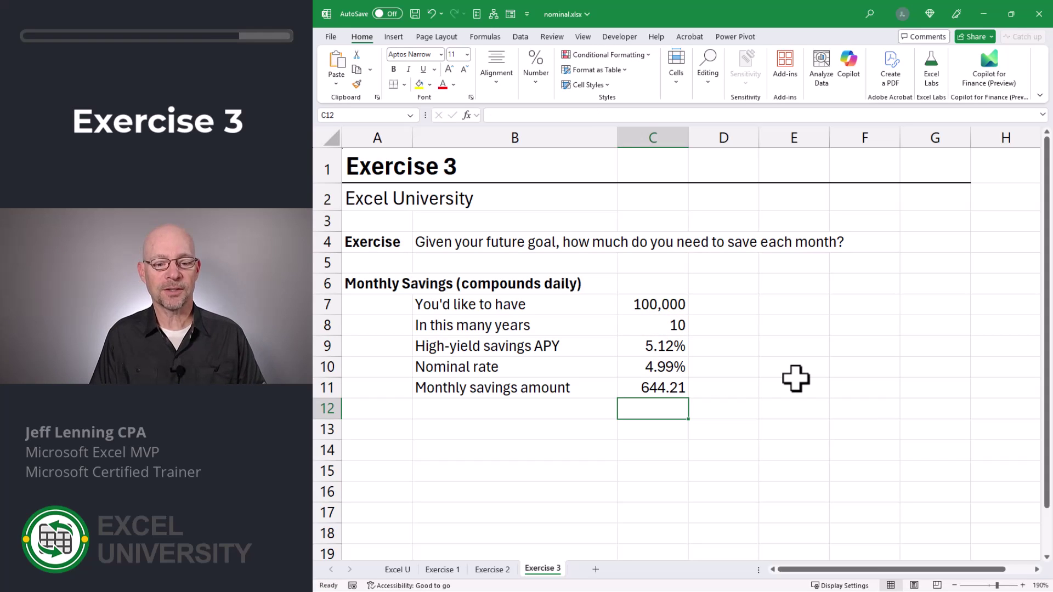